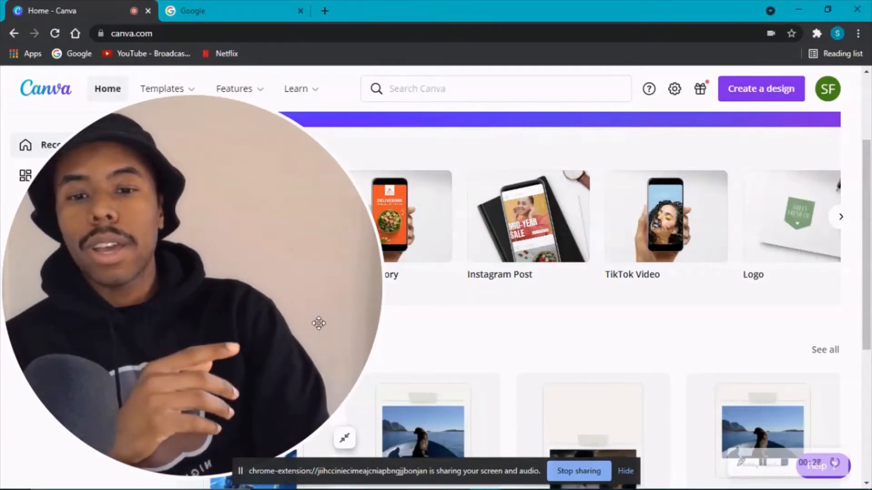
# Step: Search Canva for the Instagram Post format to list its templates
pyautogui.click(345, 438)
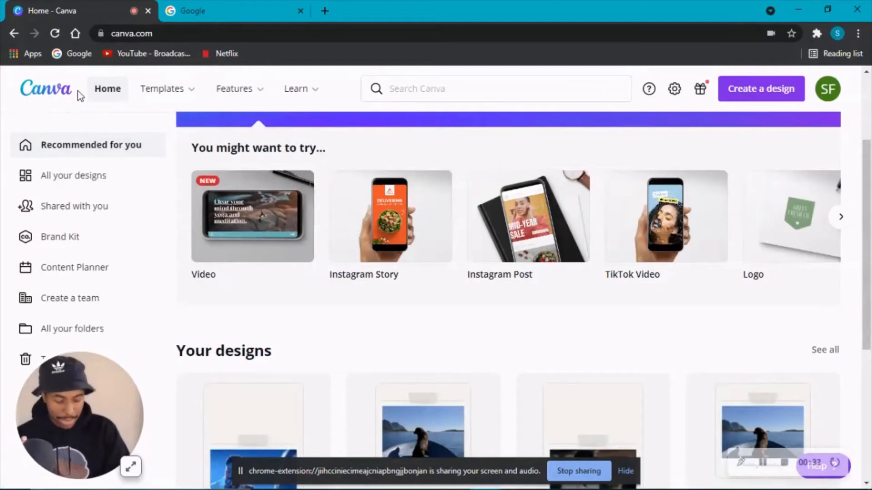
pyautogui.click(390, 91)
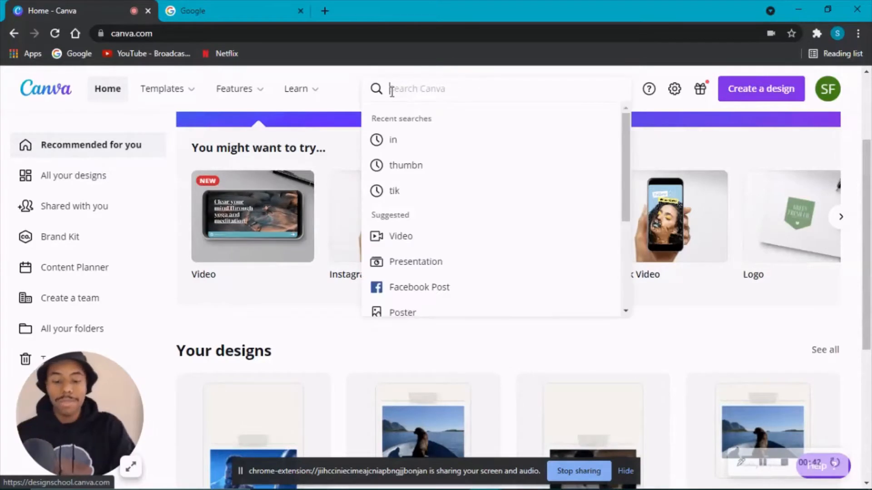
pyautogui.write('nst')
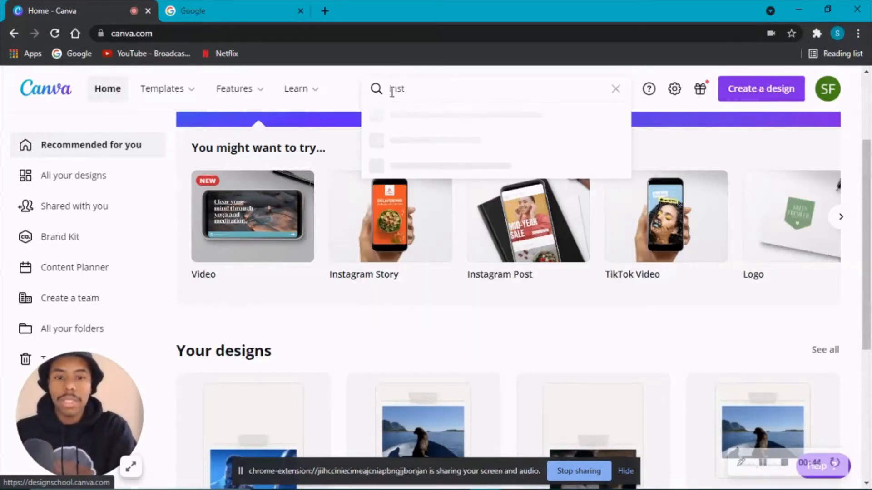
pyautogui.press('Down')
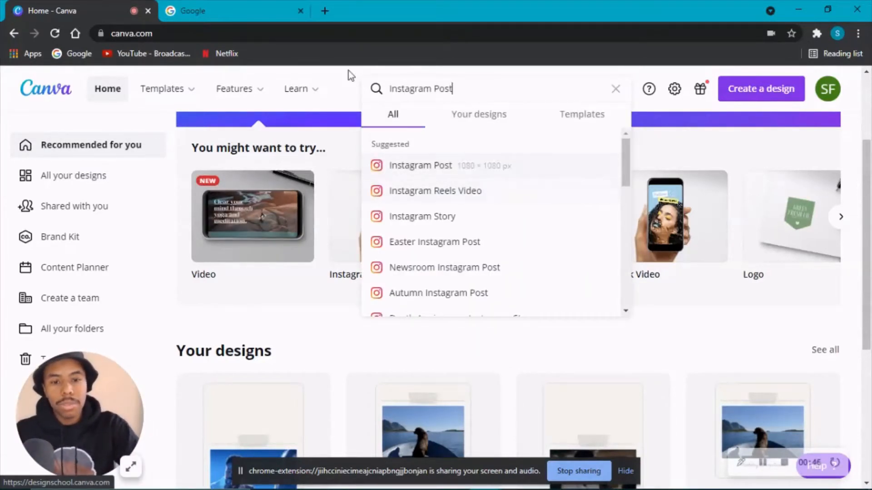
pyautogui.press('Return')
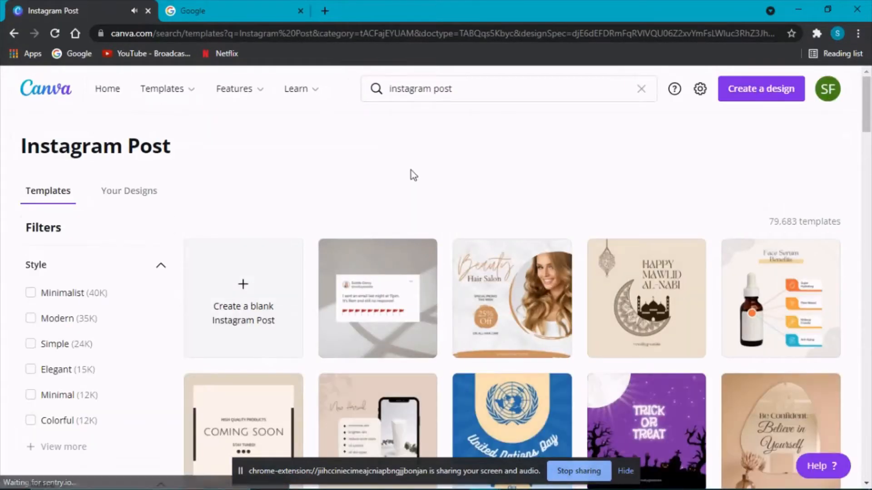
# Step: Browse the Instagram Post templates and open the pink music player design titled "Loving you" for editing
pyautogui.scroll(-5, 524, 225)
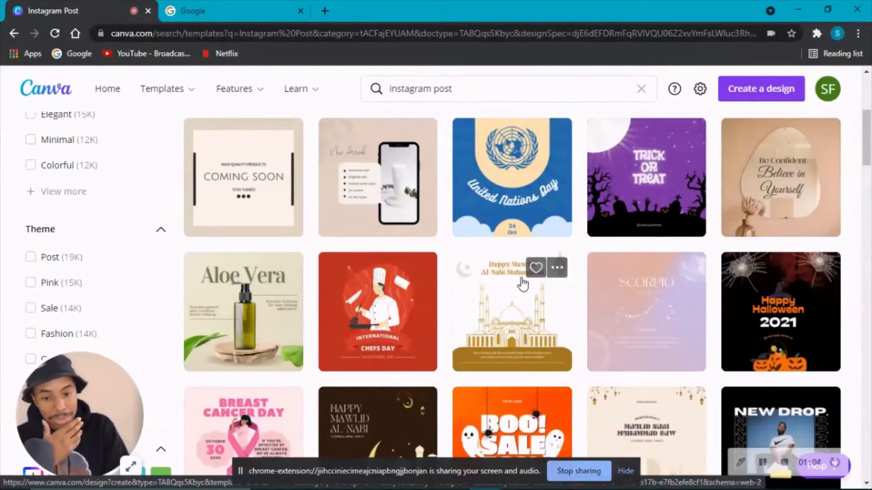
pyautogui.scroll(-15, 523, 281)
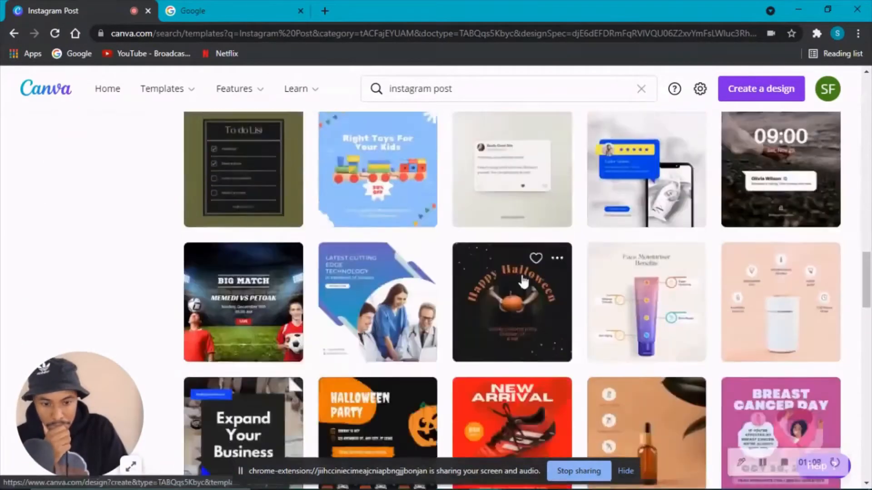
pyautogui.scroll(-5, 523, 282)
pyautogui.scroll(-10, 139, 268)
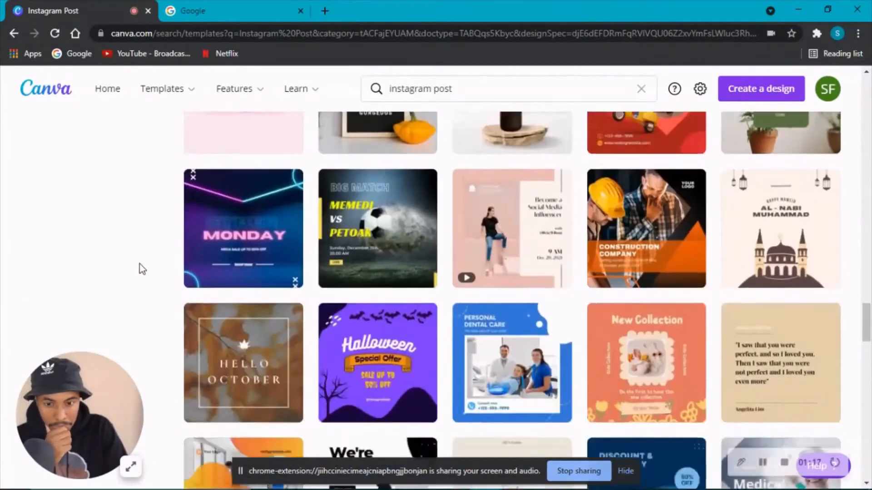
pyautogui.scroll(2, 140, 268)
pyautogui.scroll(-5, 142, 269)
pyautogui.scroll(-15, 141, 270)
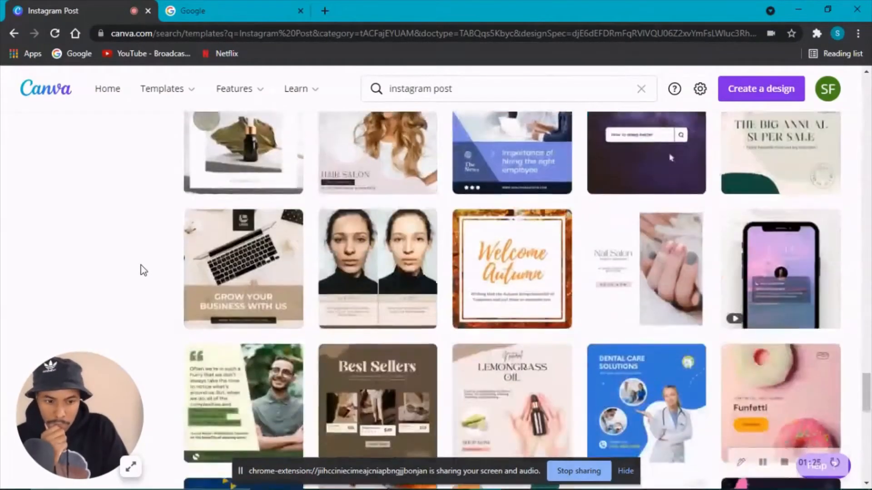
pyautogui.scroll(-15, 144, 270)
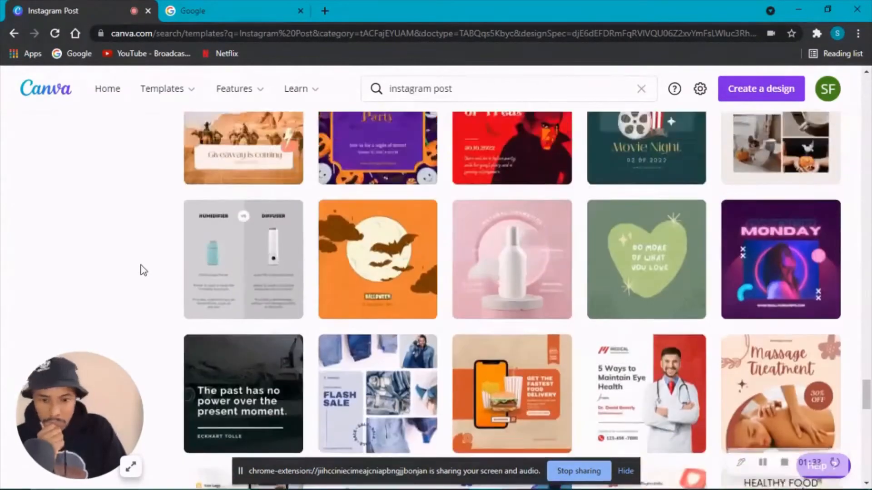
pyautogui.scroll(-15, 144, 271)
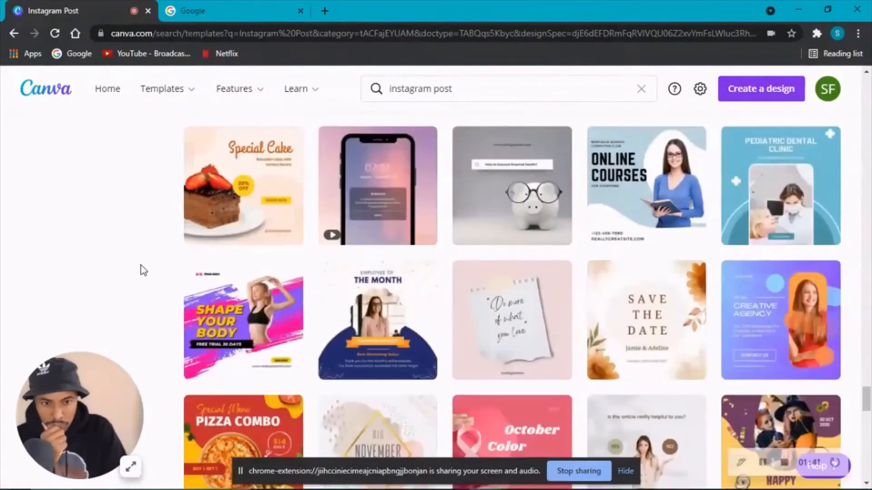
pyautogui.scroll(-15, 144, 270)
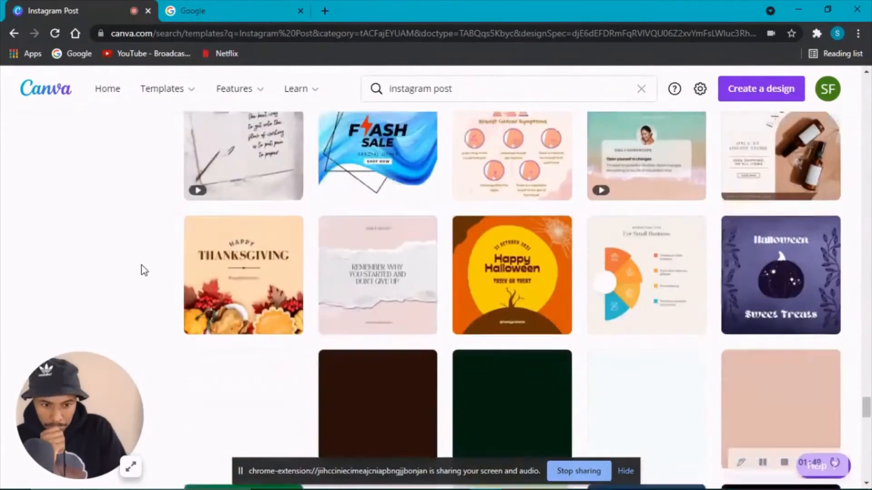
pyautogui.scroll(-15, 144, 270)
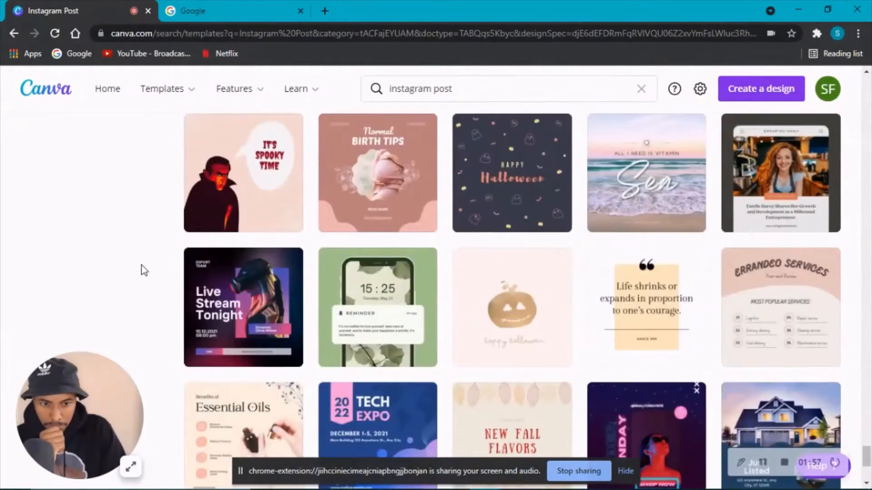
pyautogui.scroll(-15, 144, 270)
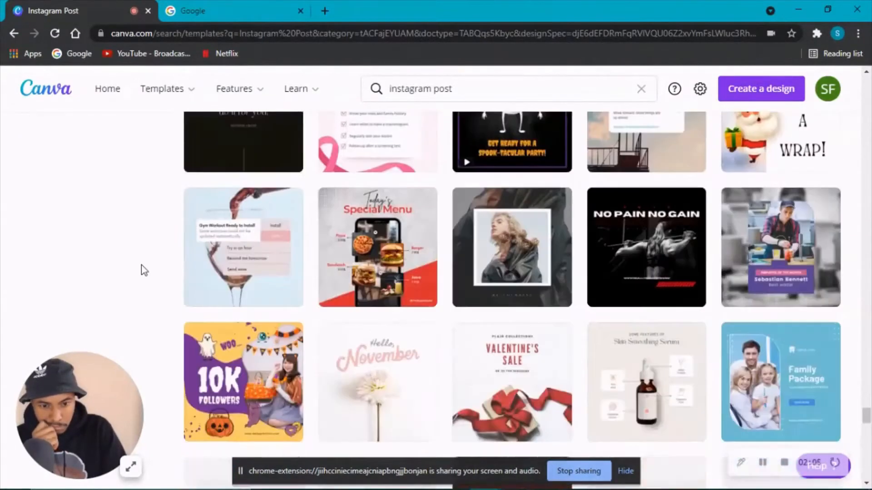
pyautogui.scroll(-10, 144, 270)
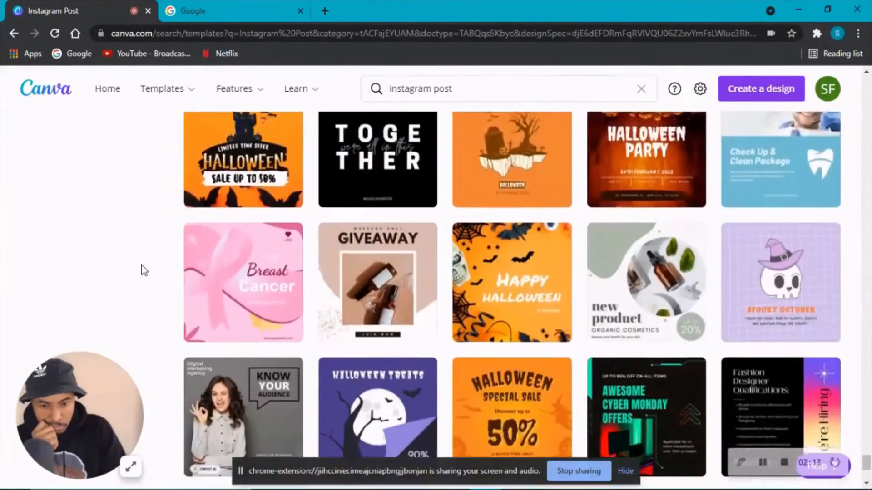
pyautogui.scroll(-15, 143, 270)
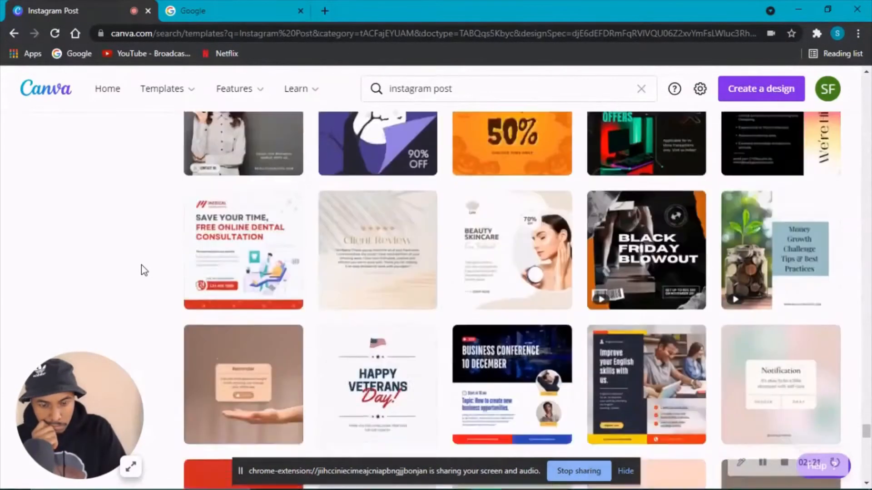
pyautogui.scroll(-15, 143, 270)
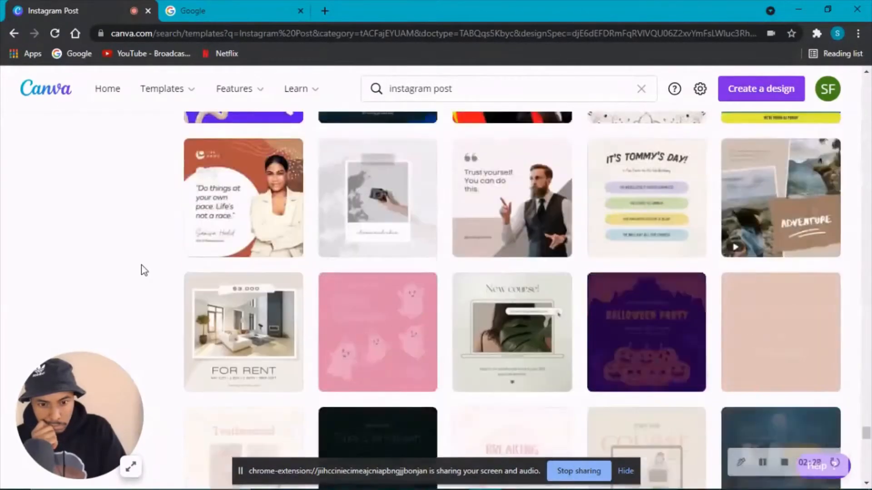
pyautogui.scroll(-15, 143, 270)
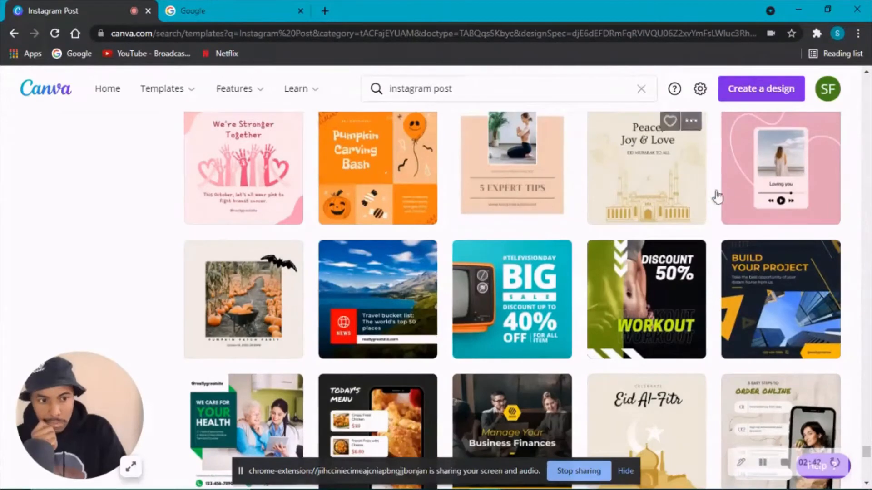
pyautogui.click(748, 187)
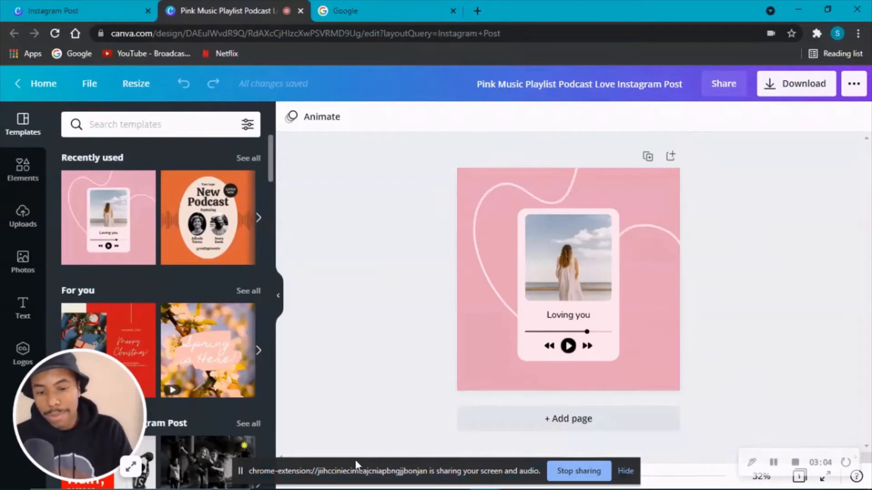
# Step: Upload the tyler audio file from the August Beats Final folder to the design's media uploads
pyautogui.click(359, 477)
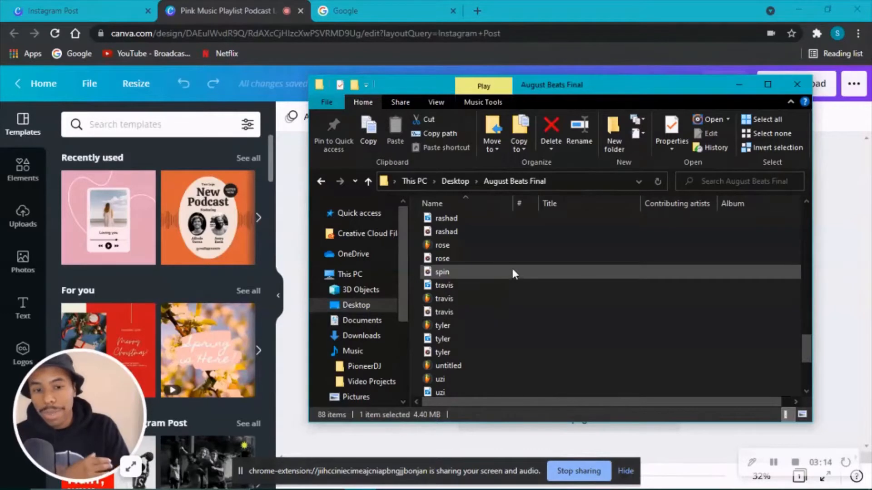
pyautogui.click(498, 354)
pyautogui.moveTo(483, 356); pyautogui.dragTo(159, 301)
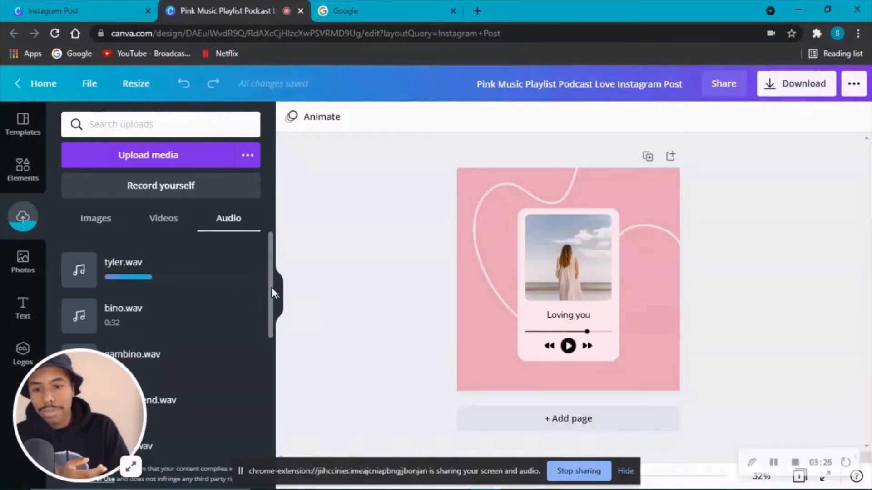
pyautogui.moveTo(271, 287)
pyautogui.mouseDown()
pyautogui.moveTo(261, 423)
pyautogui.moveTo(278, 379)
pyautogui.moveTo(279, 293)
pyautogui.mouseUp()
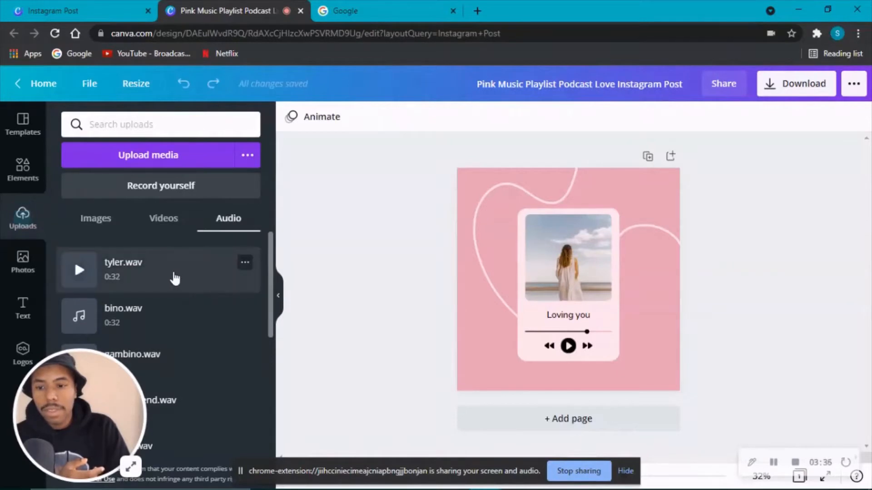
# Step: Add the uploaded tyler.wav audio to the pink music player page and pause its playback
pyautogui.moveTo(173, 277); pyautogui.dragTo(536, 273)
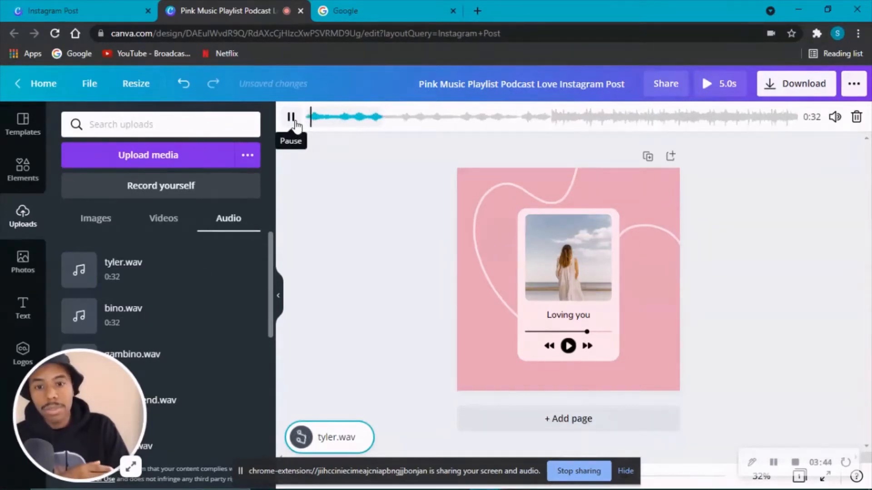
pyautogui.click(292, 119)
pyautogui.click(376, 220)
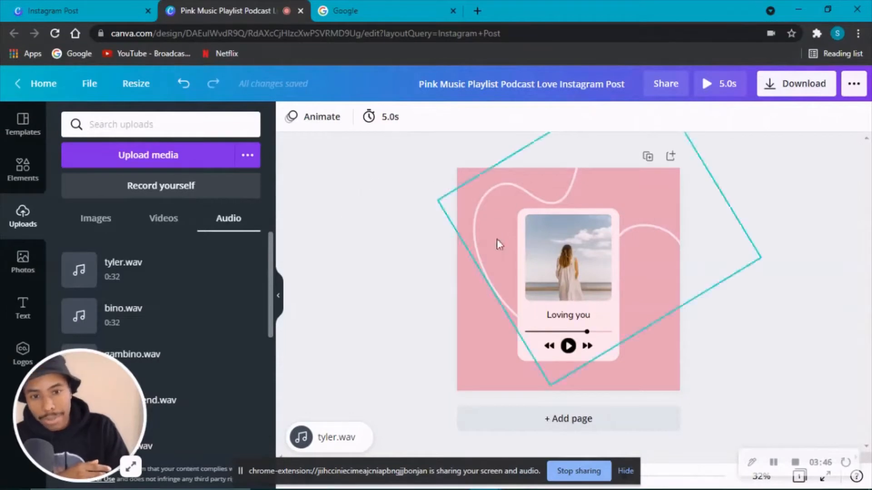
pyautogui.click(751, 462)
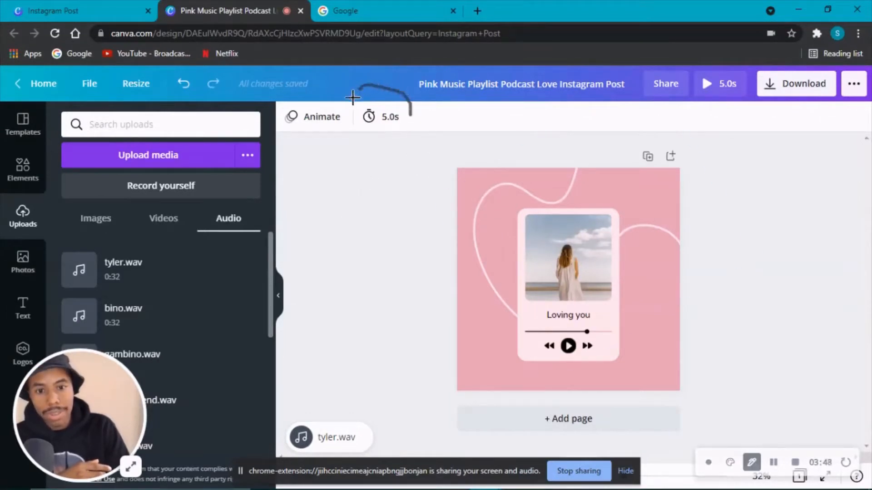
pyautogui.moveTo(353, 97)
pyautogui.mouseDown()
pyautogui.moveTo(357, 137)
pyautogui.moveTo(418, 136)
pyautogui.mouseUp()
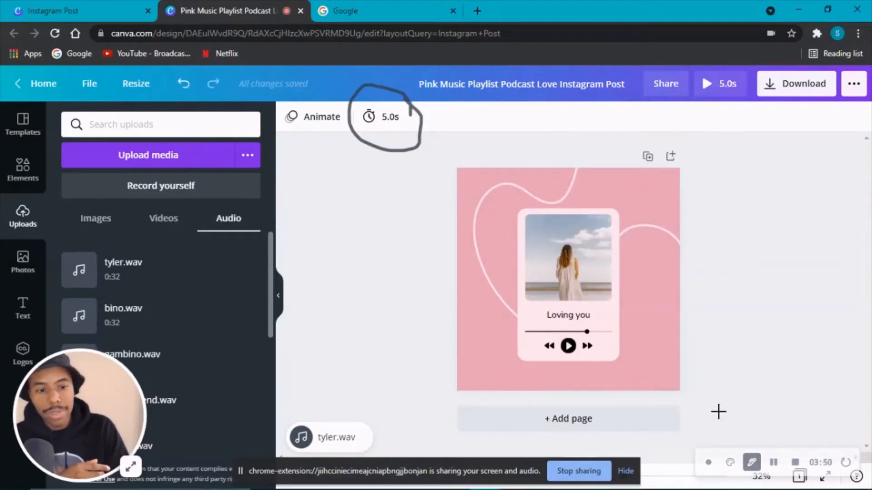
pyautogui.click(750, 462)
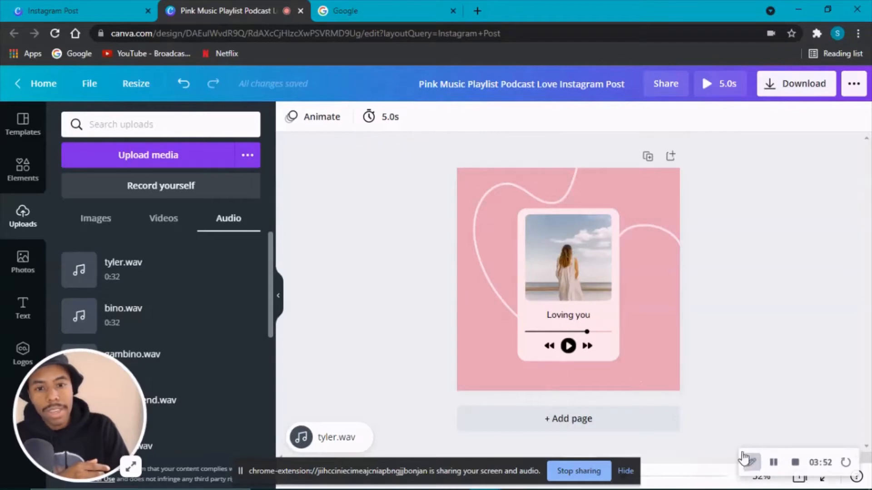
# Step: Set the page's timing to 30.0 seconds
pyautogui.click(386, 117)
pyautogui.moveTo(439, 161); pyautogui.dragTo(506, 161)
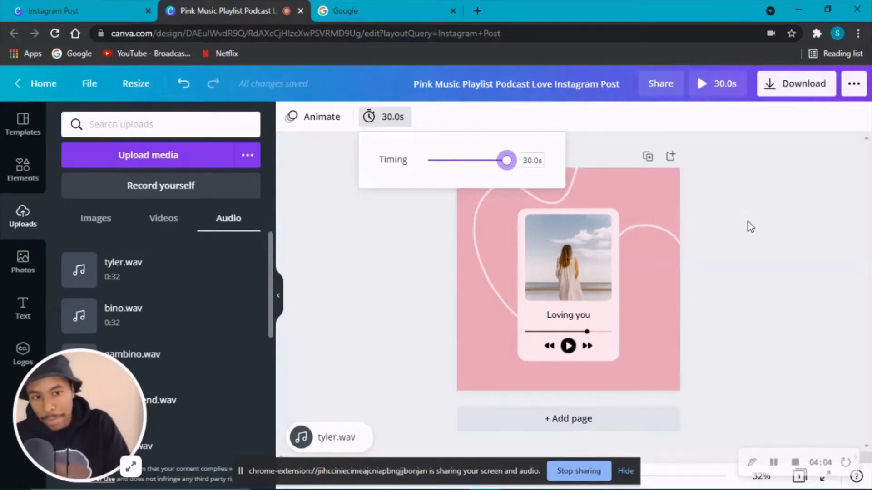
pyautogui.click(755, 219)
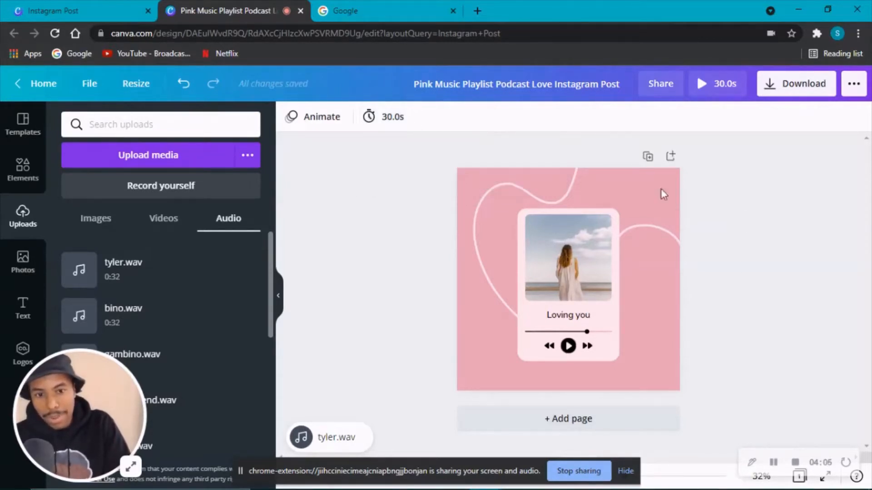
pyautogui.click(384, 118)
pyautogui.click(427, 239)
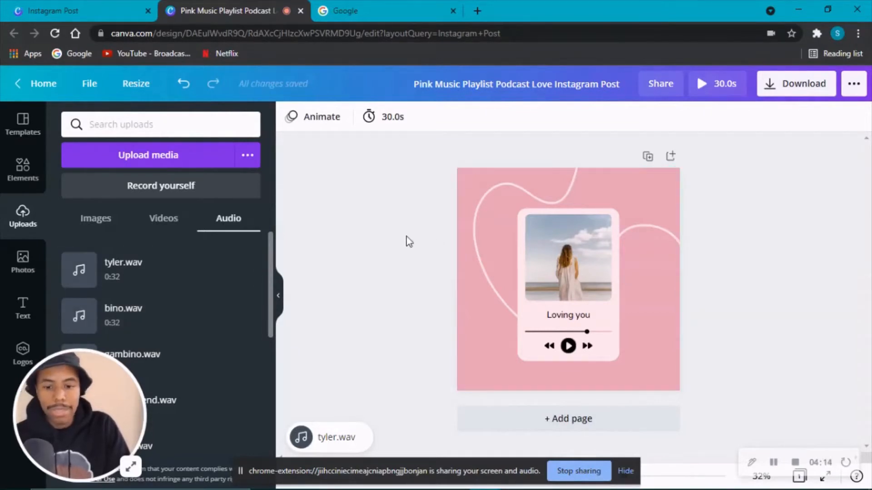
pyautogui.scroll(-2, 102, 311)
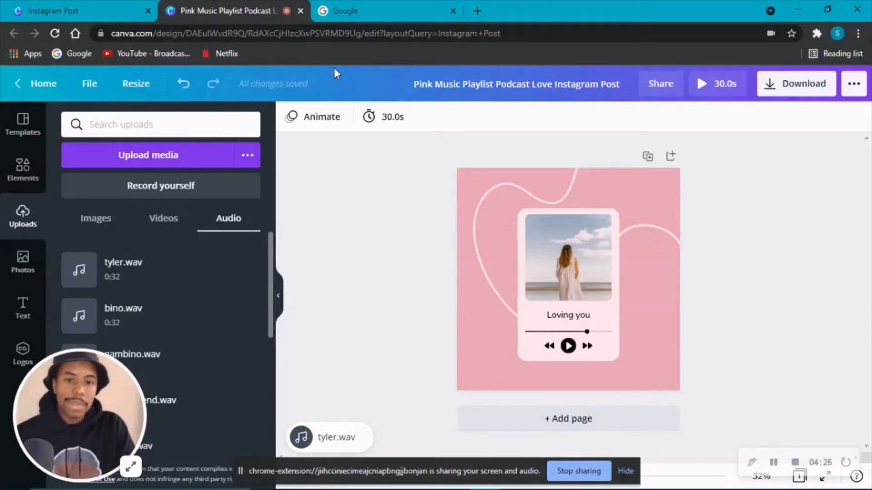
# Step: Switch to Google and search for images of "tyler the creator pink aesthetic"
pyautogui.click(352, 9)
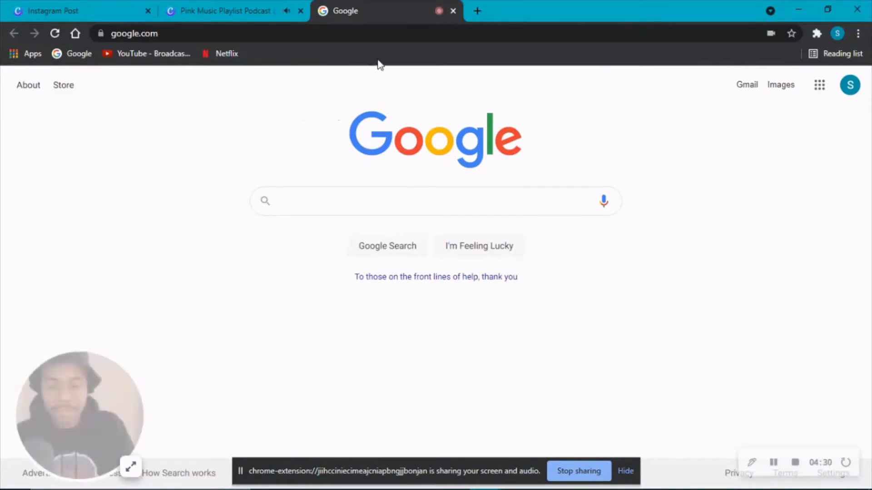
pyautogui.write('tyl')
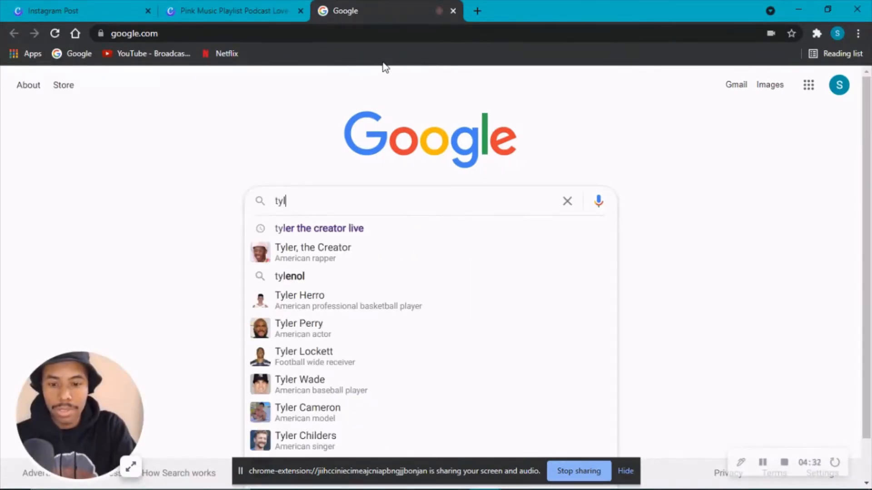
pyautogui.press('Down')
pyautogui.press('BackSpace')
pyautogui.press('BackSpace')
pyautogui.press('BackSpace')
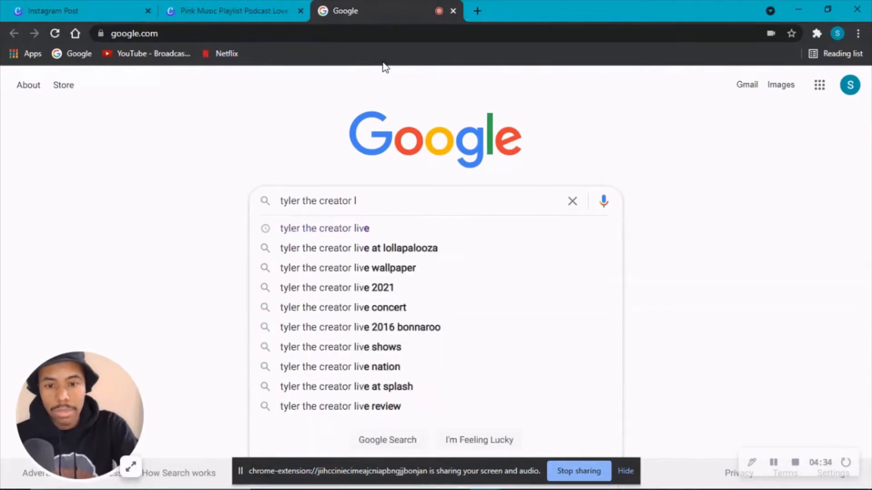
pyautogui.press('BackSpace')
pyautogui.write('pi')
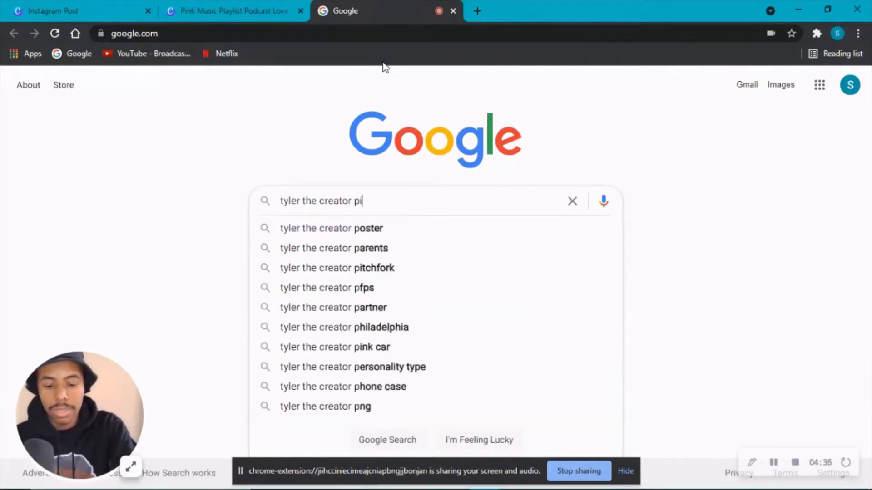
pyautogui.write('nk ae')
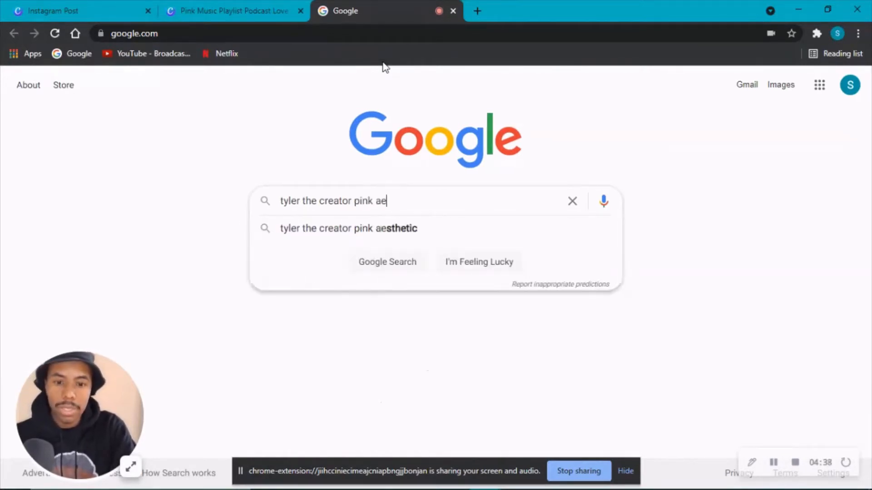
pyautogui.press('Down')
pyautogui.press('Return')
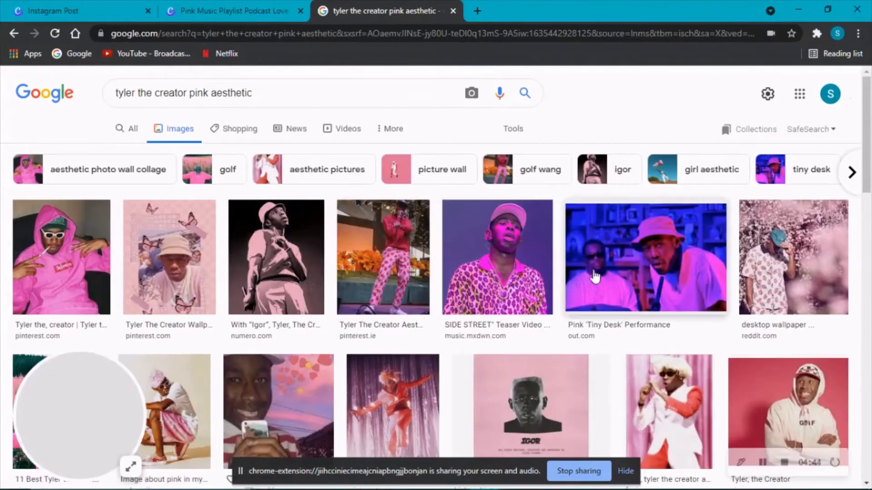
# Step: Open the Reddit picture of the man in a floral shirt among pink blossoms and save it as a JPEG in Downloads
pyautogui.click(788, 264)
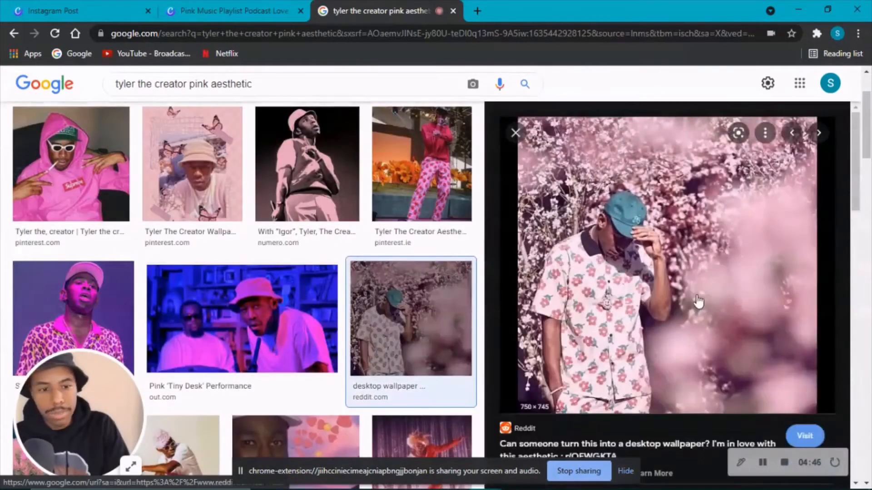
pyautogui.rightClick(697, 298)
pyautogui.click(728, 218)
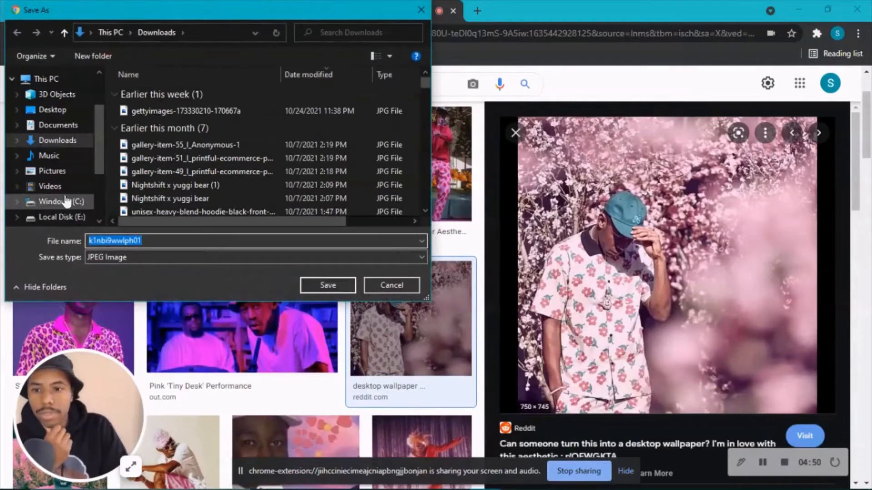
pyautogui.click(318, 284)
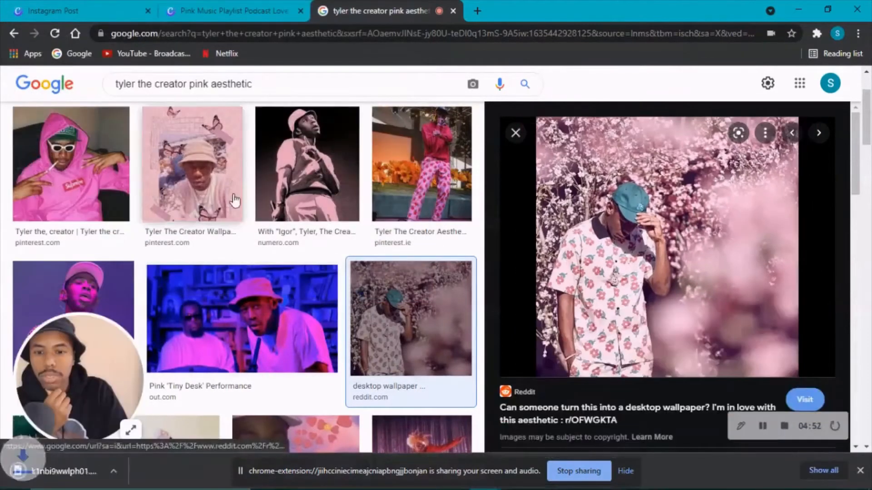
# Step: Return to the Canva design, upload the downloaded k1nbi9wwlph01.jpg, and place it in the music player's picture frame
pyautogui.click(224, 19)
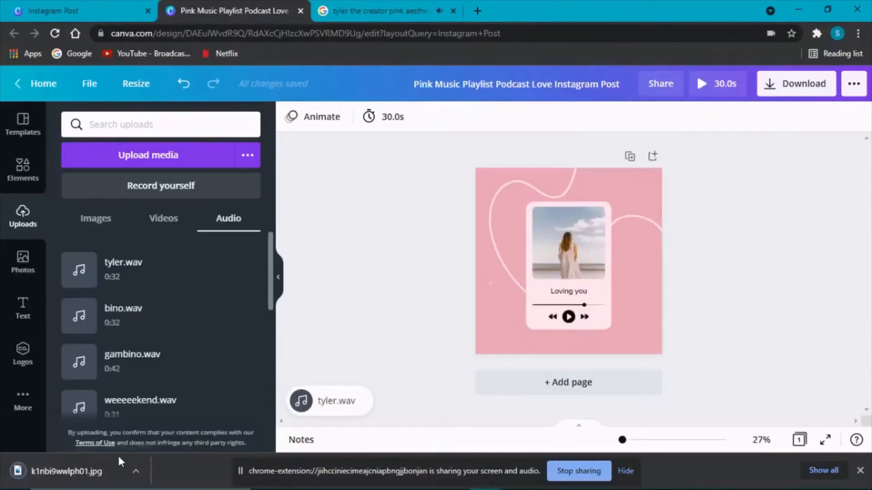
pyautogui.moveTo(121, 462); pyautogui.dragTo(200, 303)
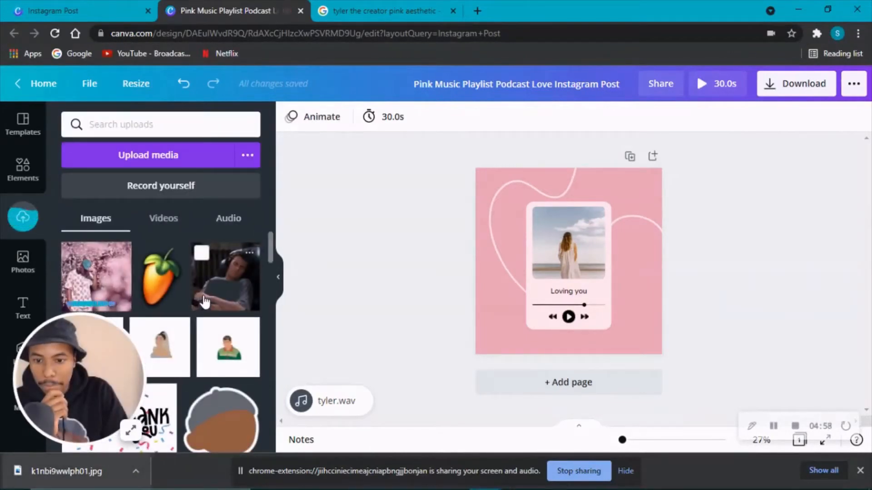
pyautogui.scroll(-6, 206, 303)
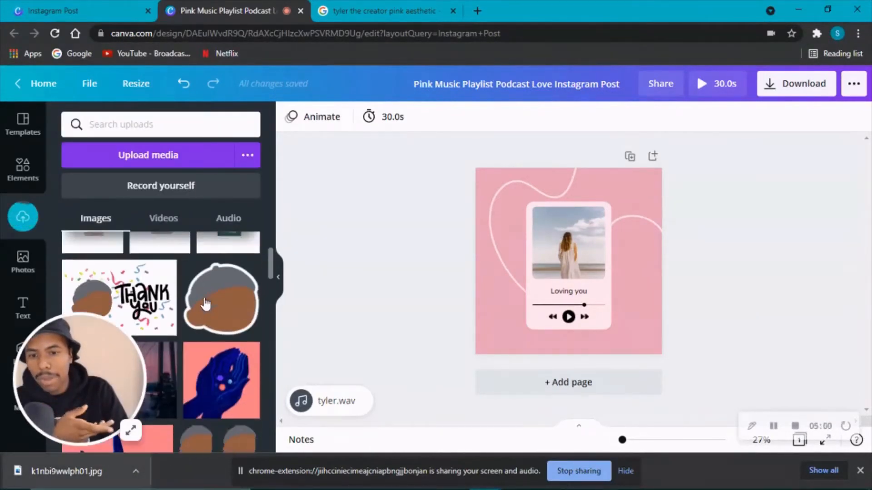
pyautogui.scroll(-10, 213, 307)
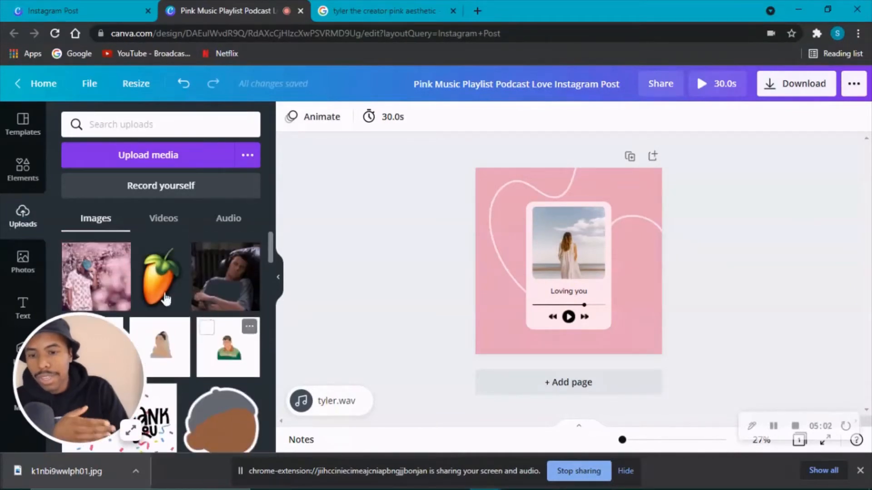
pyautogui.moveTo(97, 276); pyautogui.dragTo(568, 237)
# Step: Replace the song title "Loving you" on the music player with "candy rain"
pyautogui.doubleClick(580, 292)
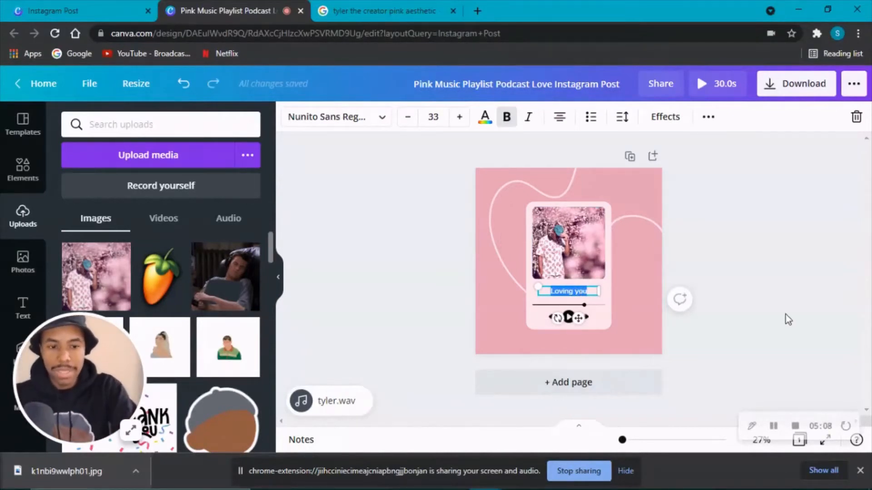
pyautogui.press('BackSpace')
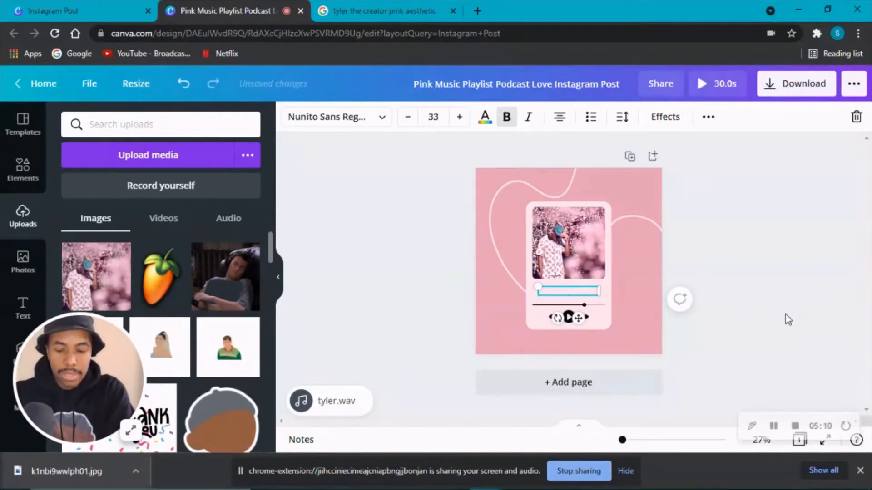
pyautogui.write('candy')
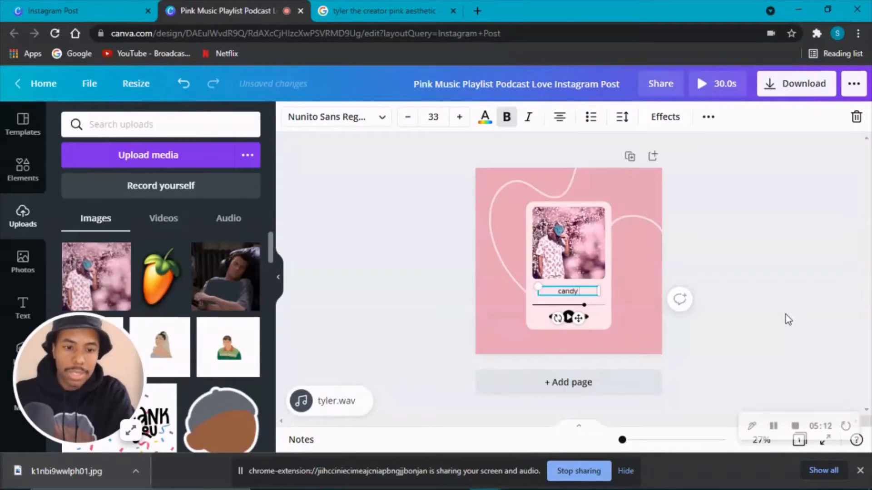
pyautogui.write(' raub')
pyautogui.press('BackSpace')
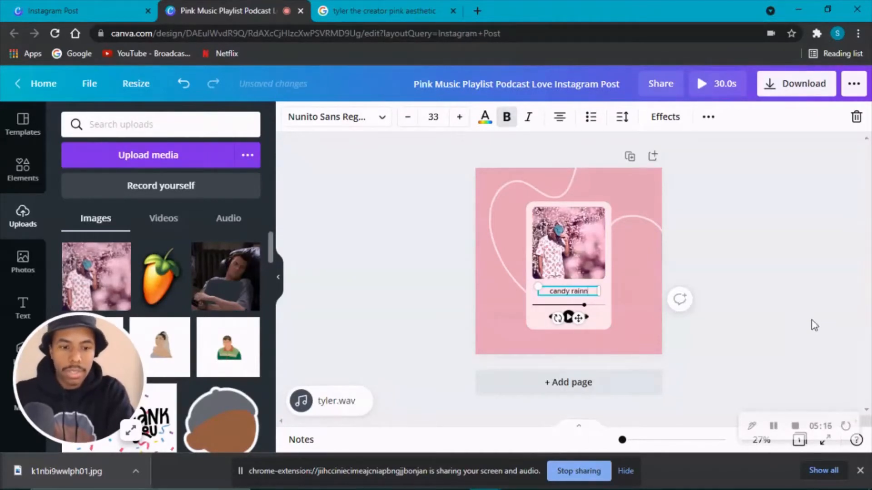
pyautogui.write('nn')
pyautogui.press('BackSpace')
pyautogui.click(694, 269)
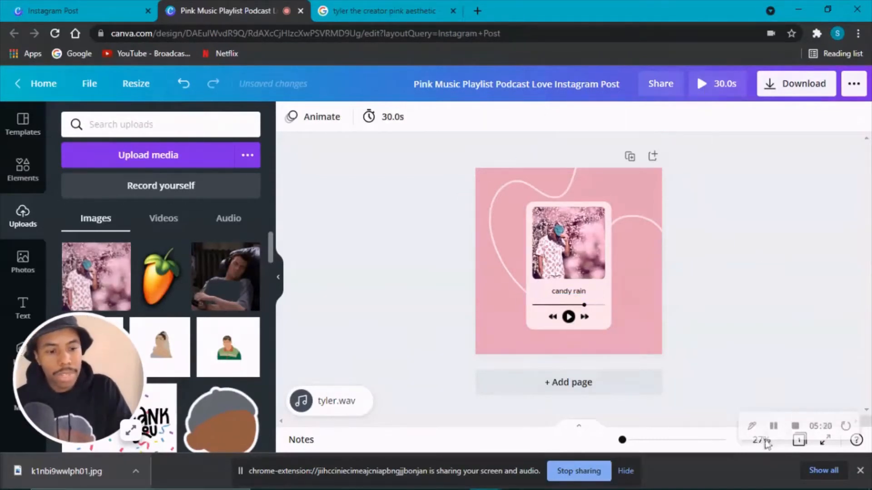
pyautogui.click(752, 426)
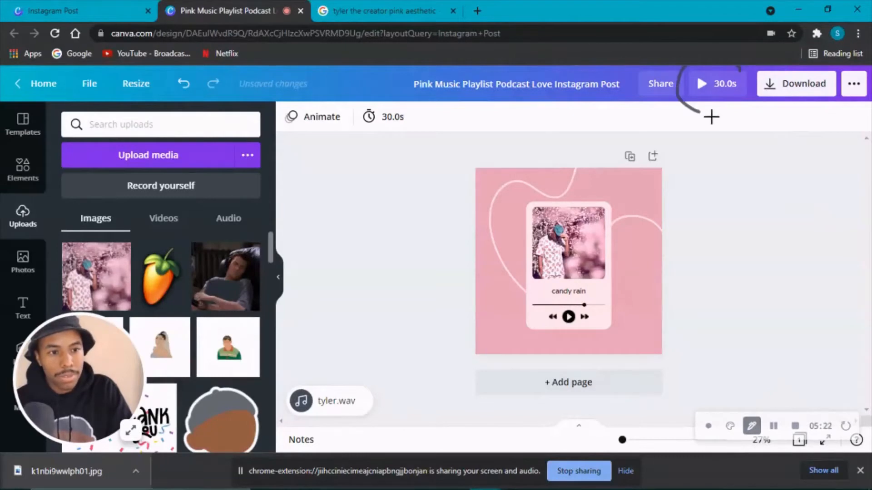
pyautogui.moveTo(712, 117)
pyautogui.mouseDown()
pyautogui.moveTo(753, 104)
pyautogui.moveTo(741, 61)
pyautogui.mouseUp()
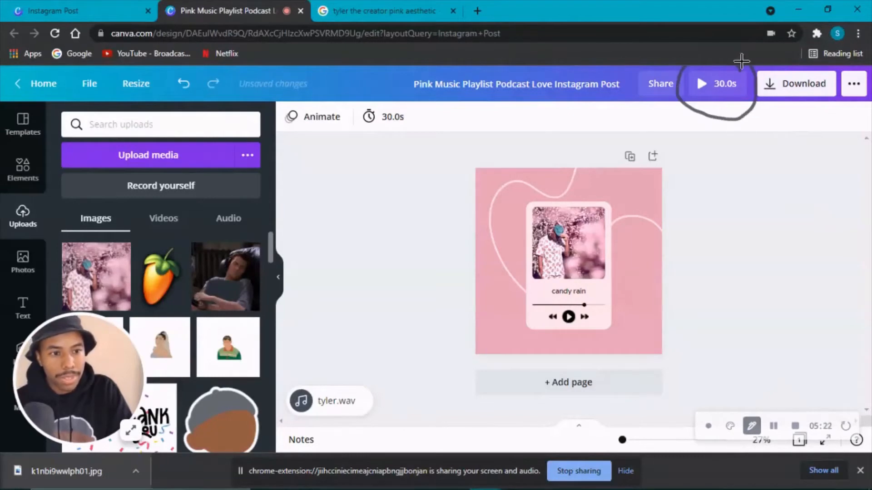
pyautogui.click(751, 426)
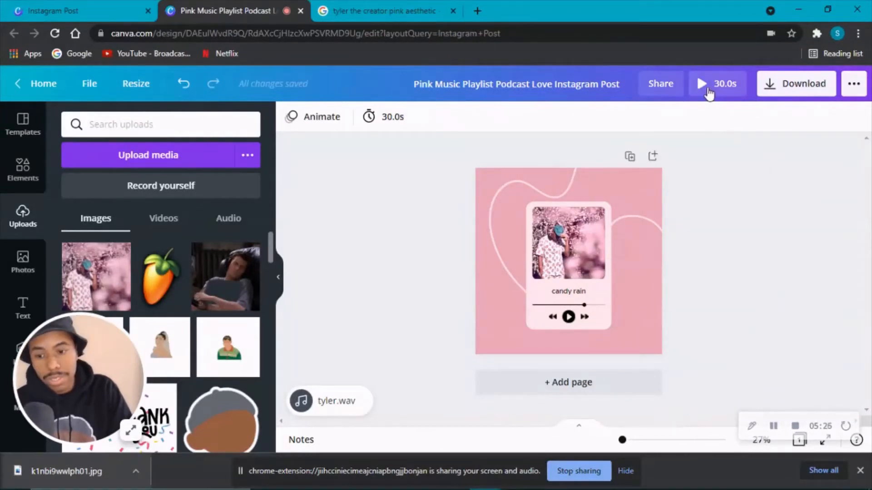
# Step: Play the full preview of the design with its audio and close the preview
pyautogui.click(706, 85)
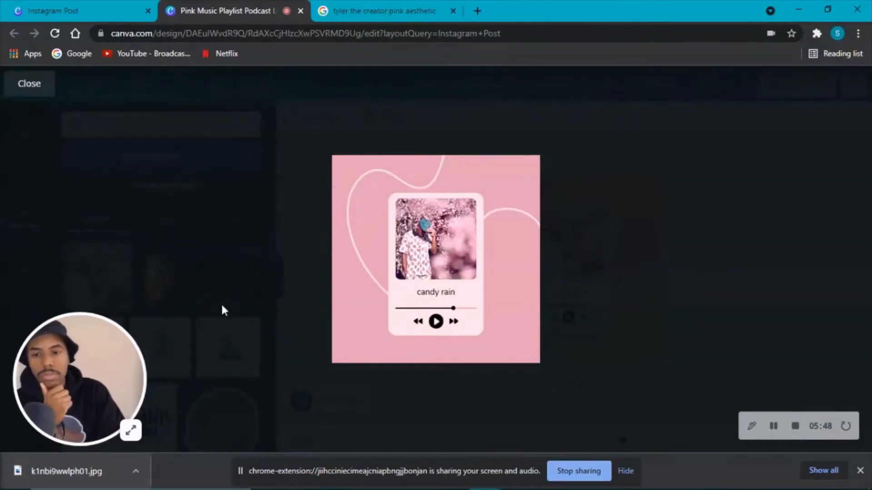
pyautogui.click(38, 88)
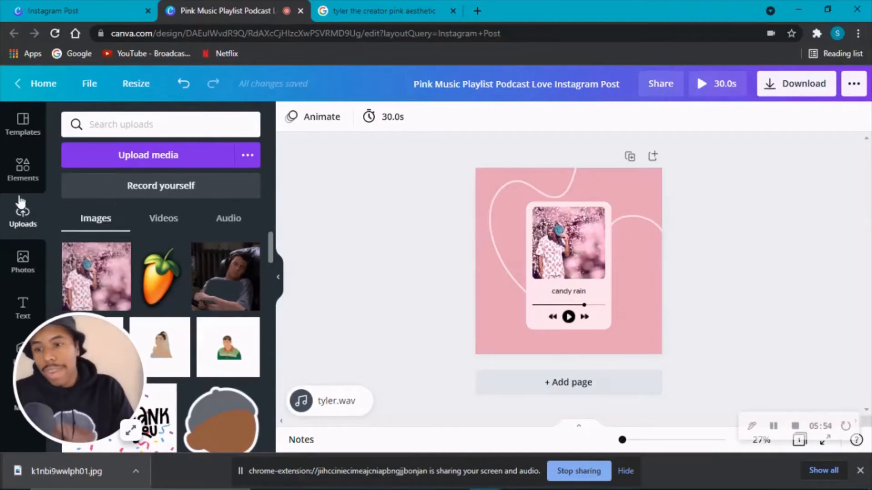
# Step: Search the design elements for "confetti" and limit the results to graphics
pyautogui.click(22, 169)
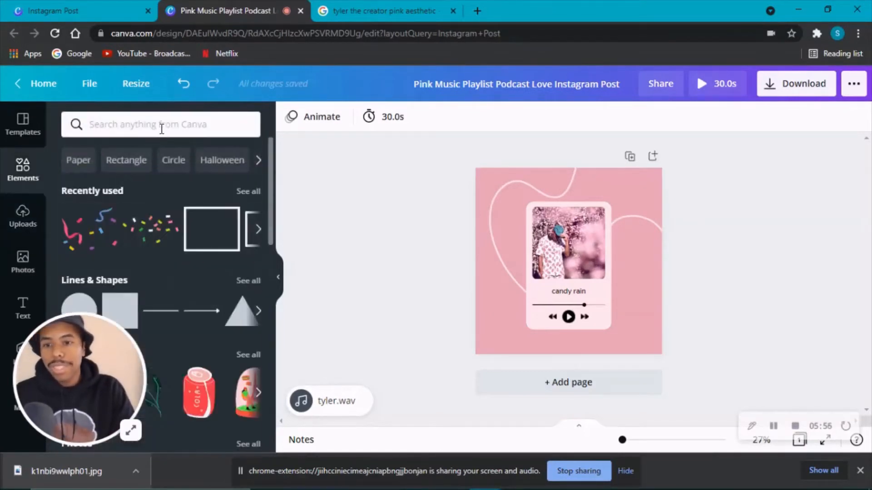
pyautogui.click(167, 131)
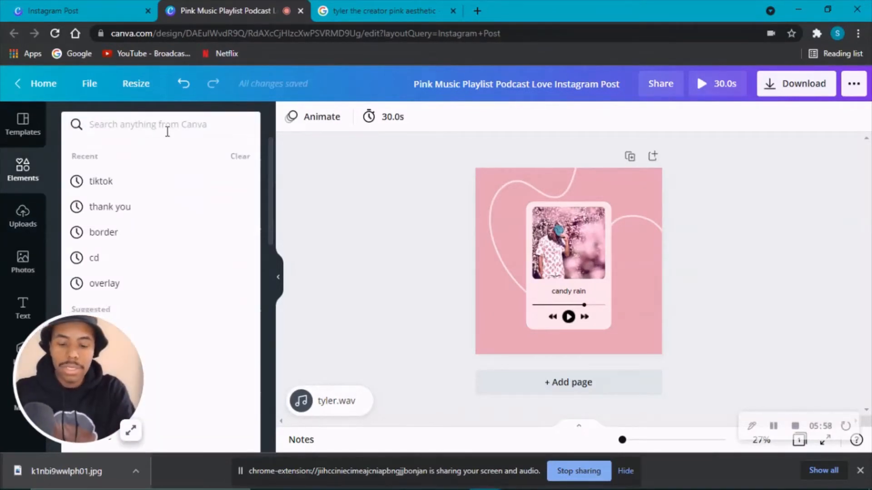
pyautogui.write('conf')
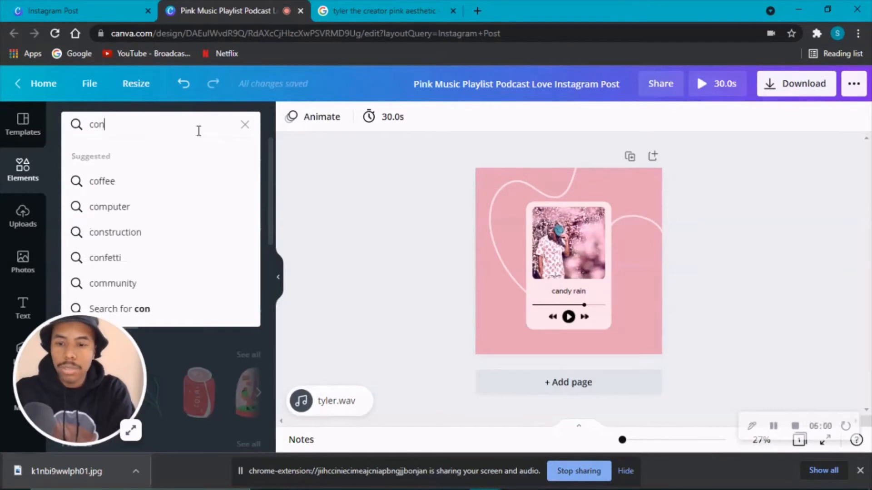
pyautogui.press('Down')
pyautogui.press('Down')
pyautogui.press('Down')
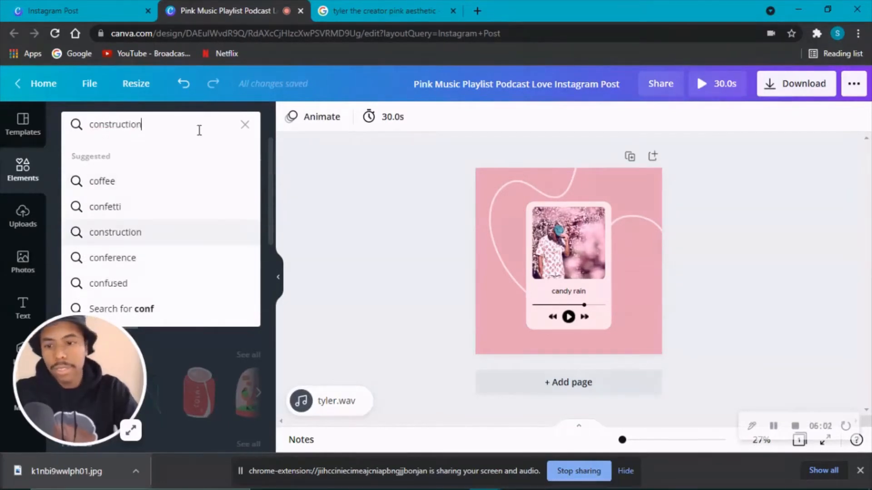
pyautogui.press('Up')
pyautogui.press('Return')
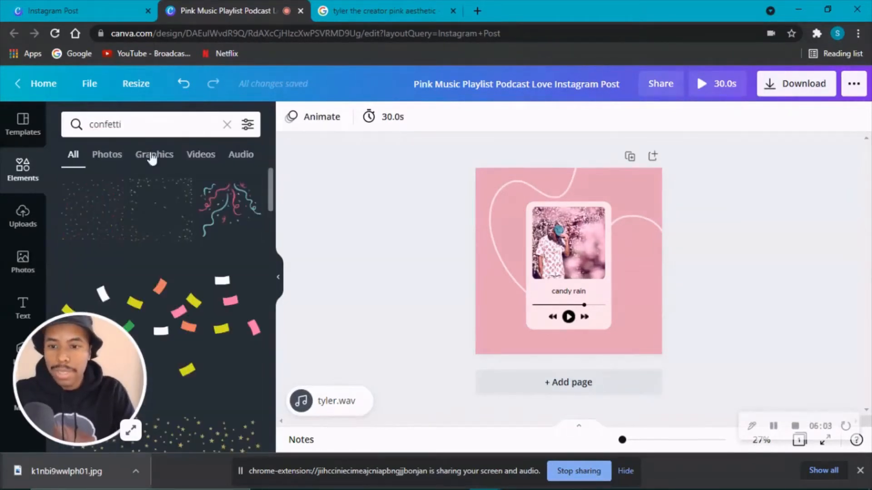
pyautogui.click(157, 155)
# Step: Add the sparse dotted confetti graphic over the page's upper-right area and send it backward in the layer order
pyautogui.moveTo(159, 224); pyautogui.dragTo(554, 281)
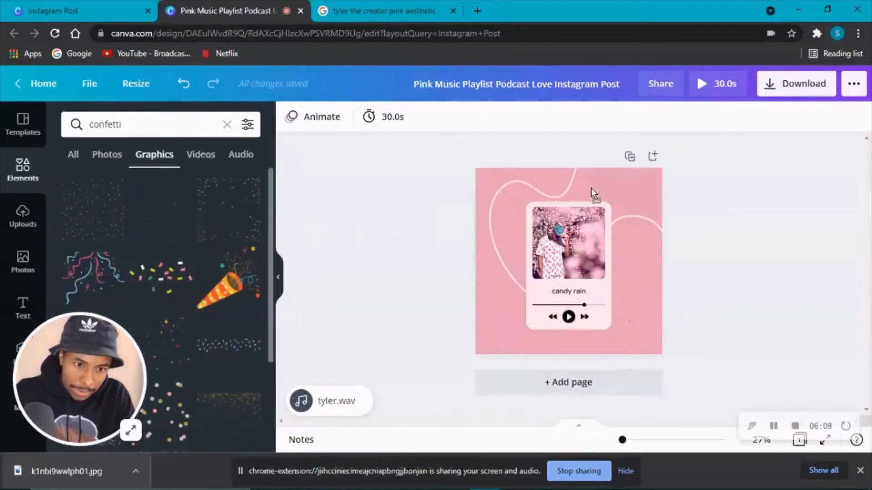
pyautogui.moveTo(591, 188); pyautogui.dragTo(595, 194)
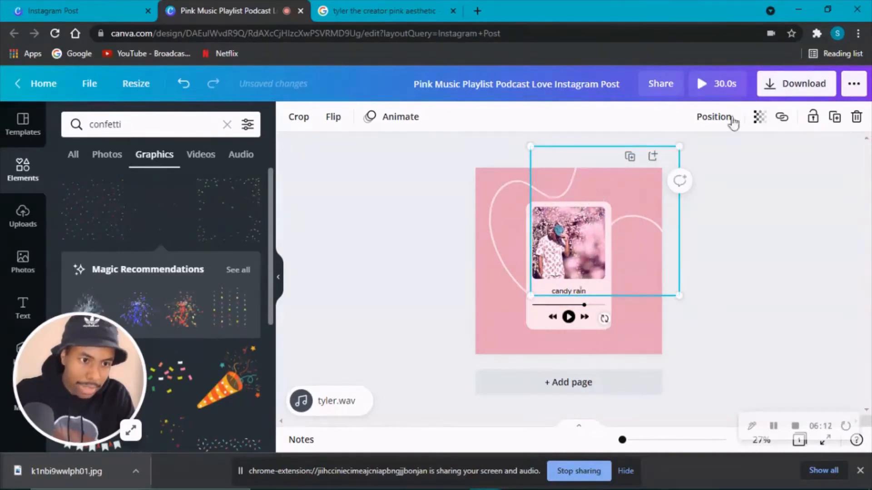
pyautogui.click(714, 117)
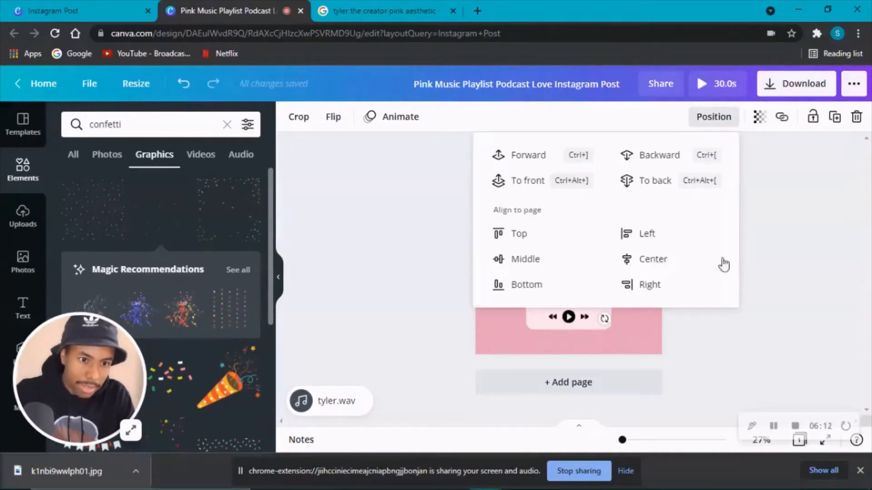
pyautogui.click(673, 164)
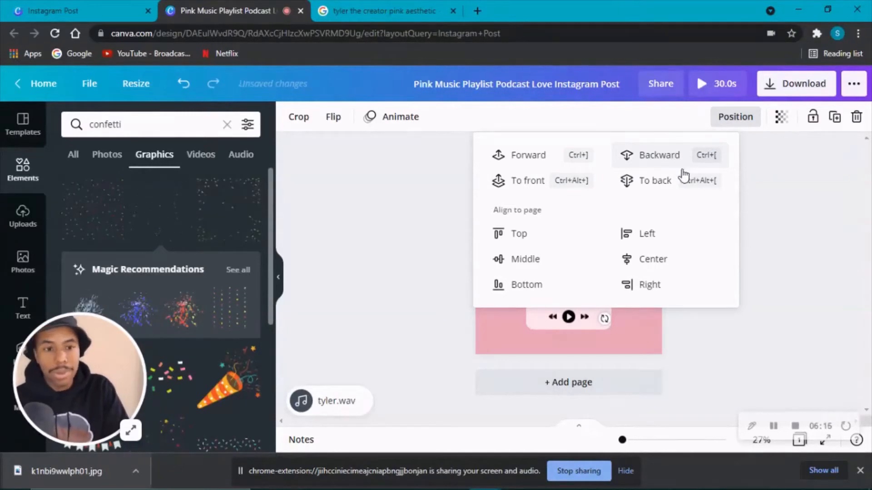
pyautogui.press('Escape')
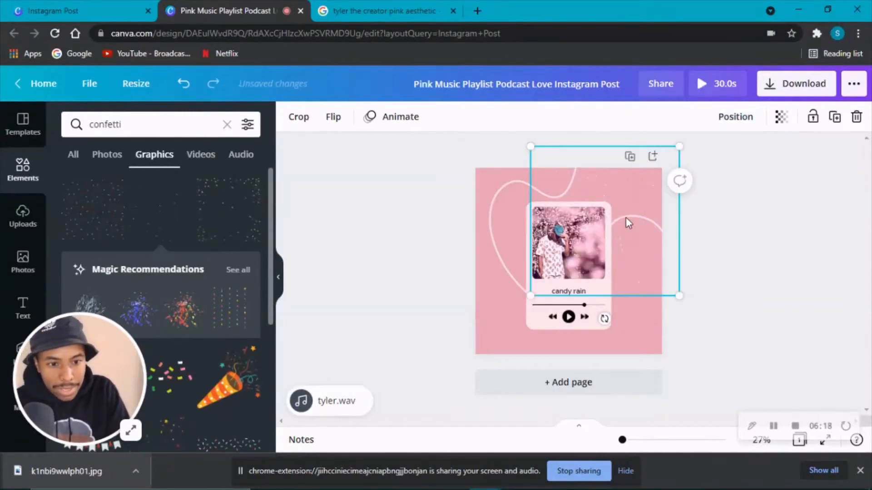
# Step: Shrink the dotted confetti graphic and position it over the page's upper-right corner
pyautogui.moveTo(531, 296); pyautogui.dragTo(591, 233)
pyautogui.moveTo(654, 193); pyautogui.dragTo(644, 203)
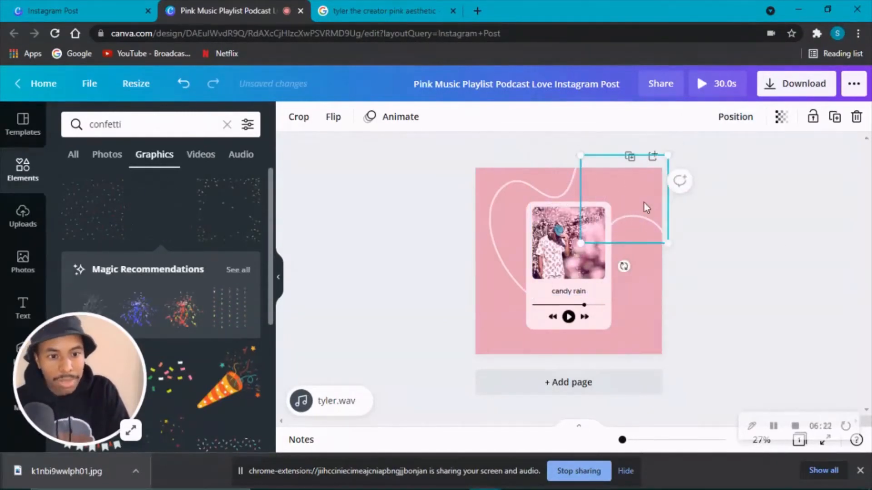
# Step: Add a multicoloured falling confetti graphic over the upper part of the music player page
pyautogui.scroll(-5, 161, 233)
pyautogui.moveTo(225, 305); pyautogui.dragTo(607, 217)
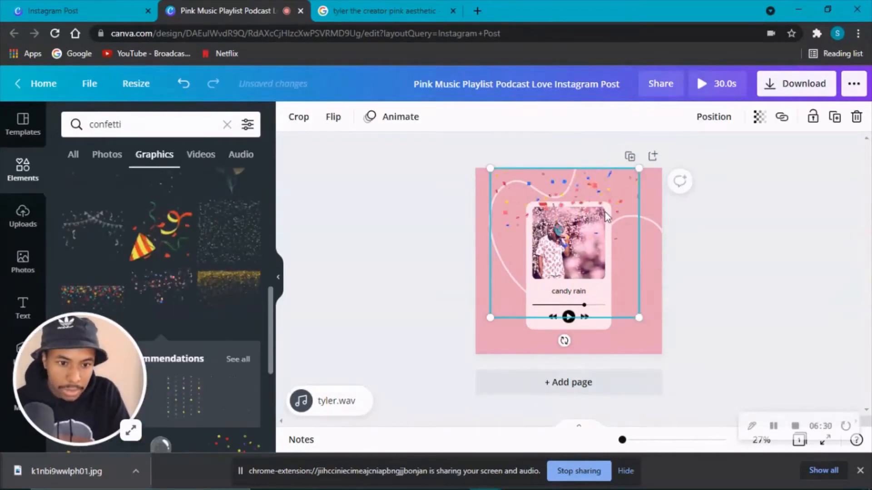
# Step: Try resizing and repositioning the multicoloured falling confetti graphic over the music player page
pyautogui.moveTo(490, 318); pyautogui.dragTo(499, 309)
pyautogui.moveTo(601, 217); pyautogui.dragTo(601, 315)
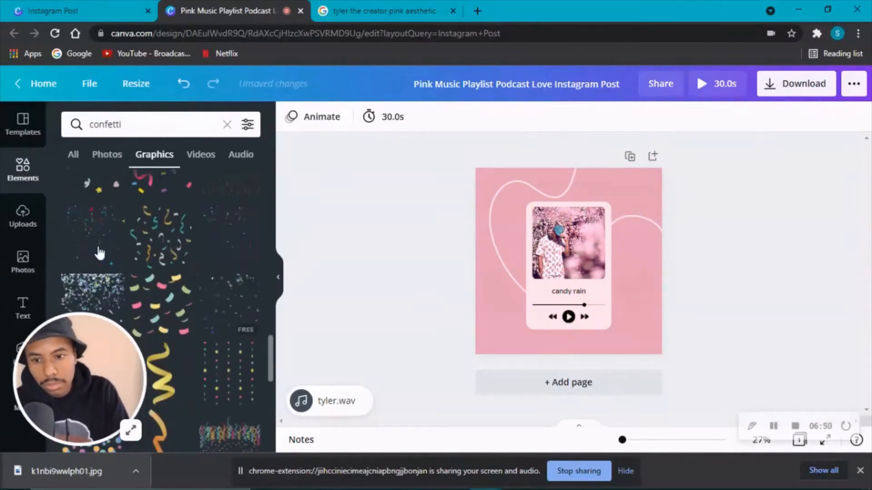
# Step: Add an animated blue and yellow confetti graphic, bring it to the front and shrink it into the page's upper-left corner
pyautogui.click(166, 363)
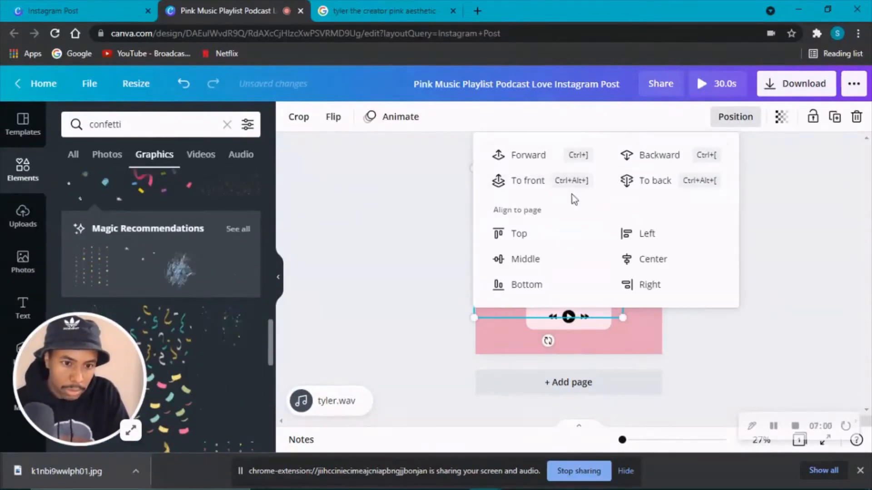
pyautogui.click(567, 181)
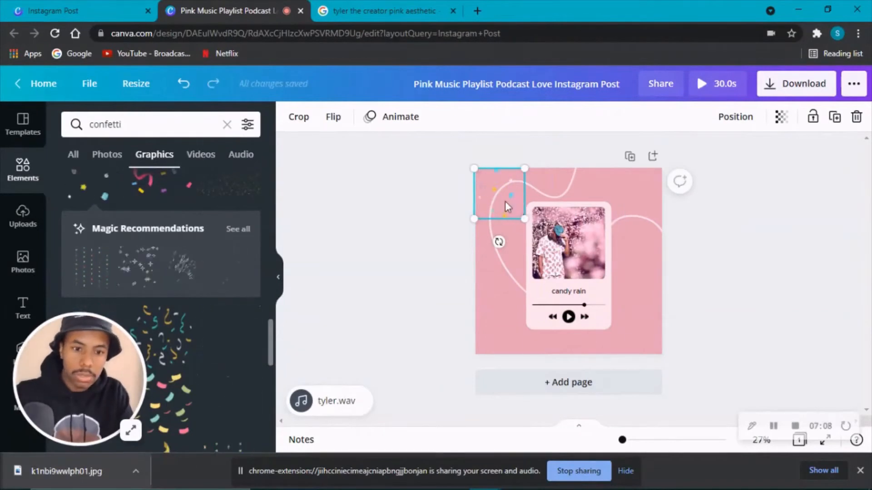
pyautogui.click(490, 203)
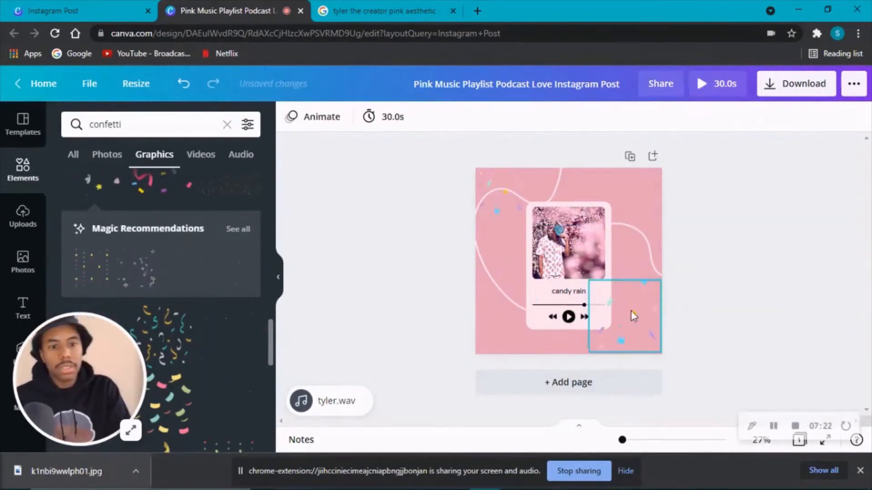
# Step: Shrink the second animated confetti graphic and fit it into the page's lower-right corner, beside the music player card
pyautogui.click(595, 293)
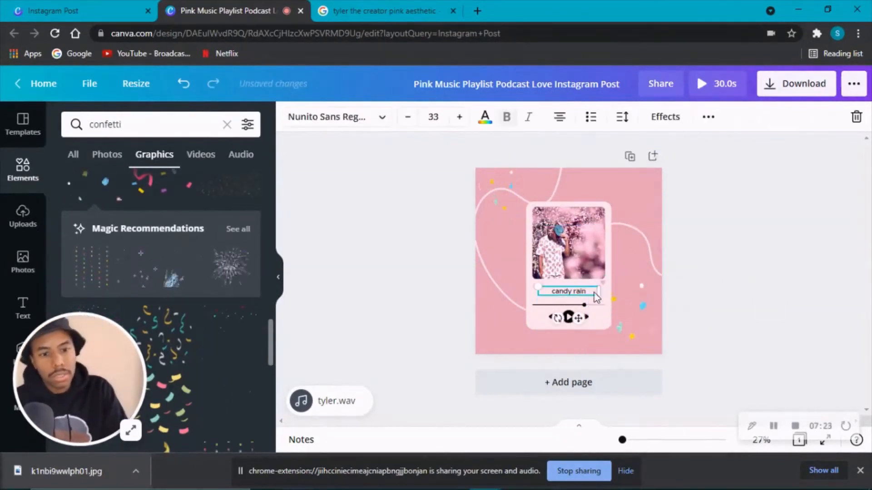
pyautogui.click(628, 301)
pyautogui.moveTo(611, 297); pyautogui.dragTo(618, 309)
pyautogui.click(805, 218)
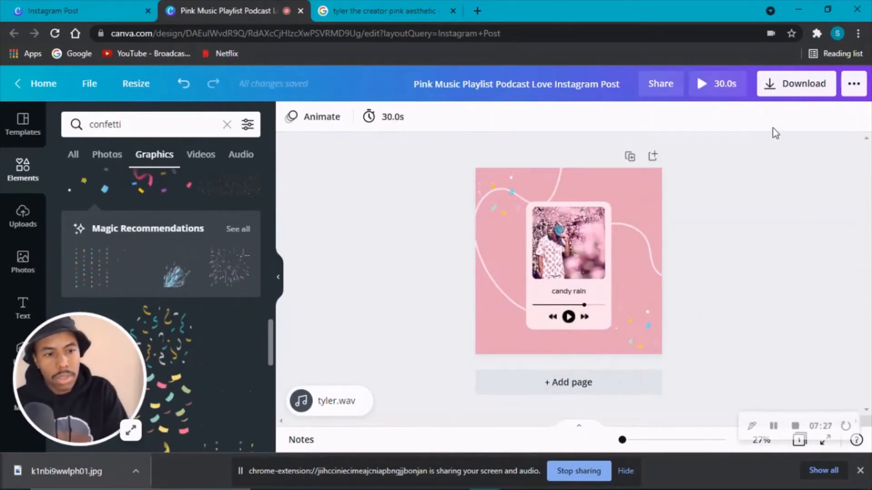
# Step: Play the preview of the finished Instagram post video and return to the editor
pyautogui.click(703, 92)
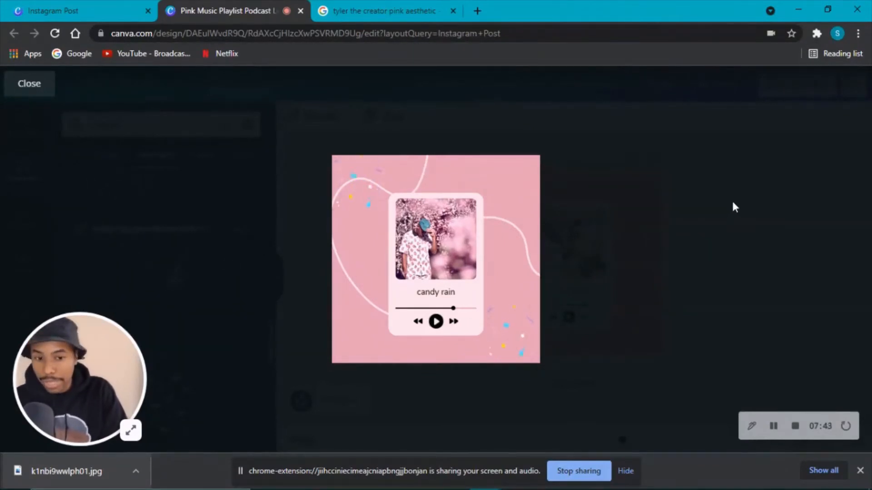
pyautogui.press('Escape')
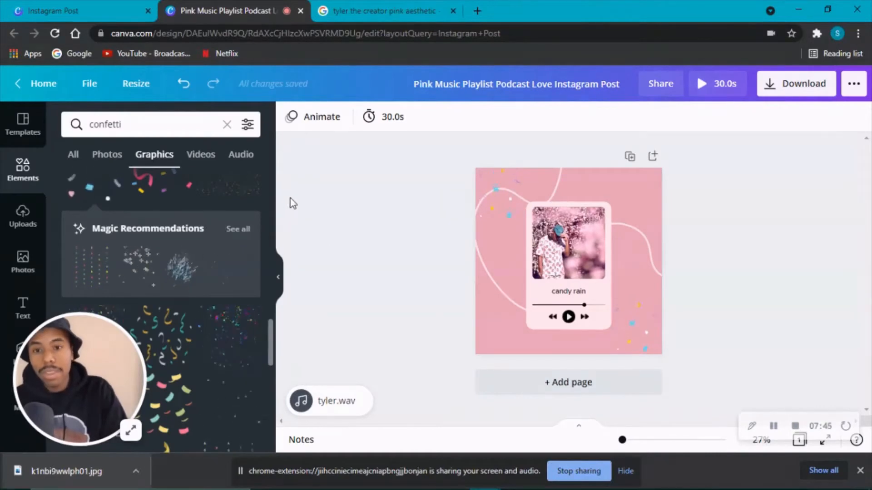
# Step: Create a resized copy of the design in the TikTok Video format
pyautogui.click(141, 89)
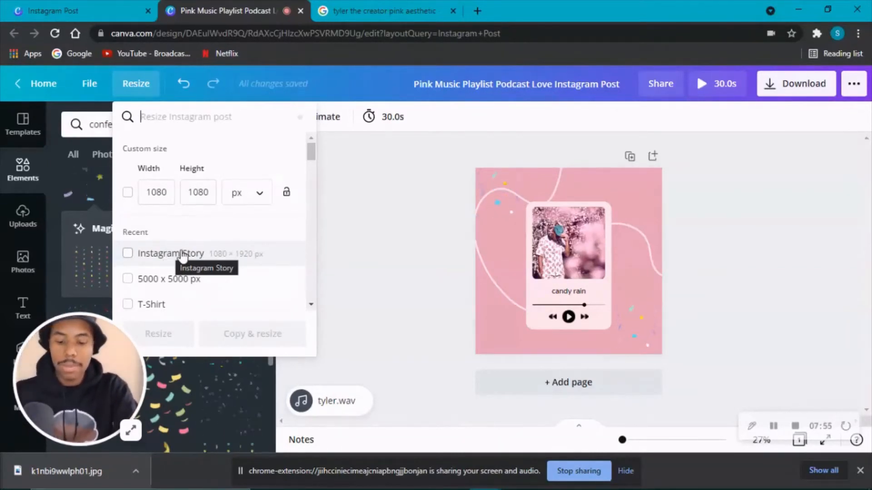
pyautogui.write('tik')
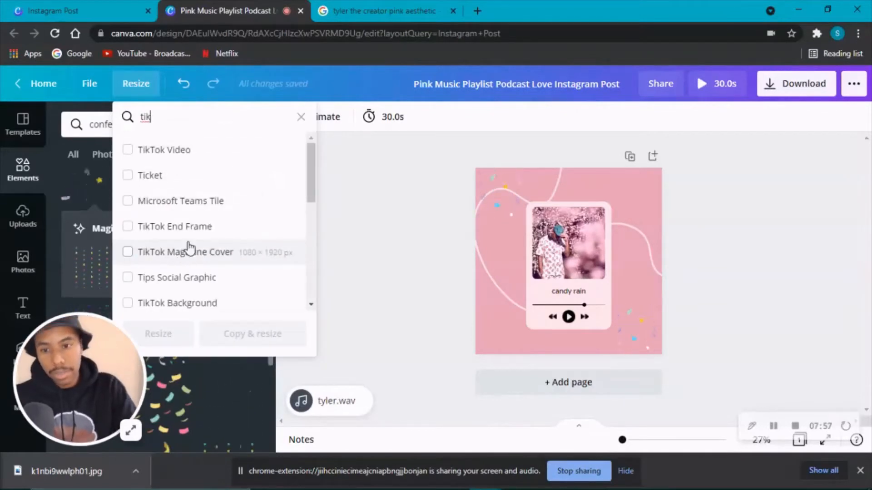
pyautogui.click(128, 150)
pyautogui.click(271, 335)
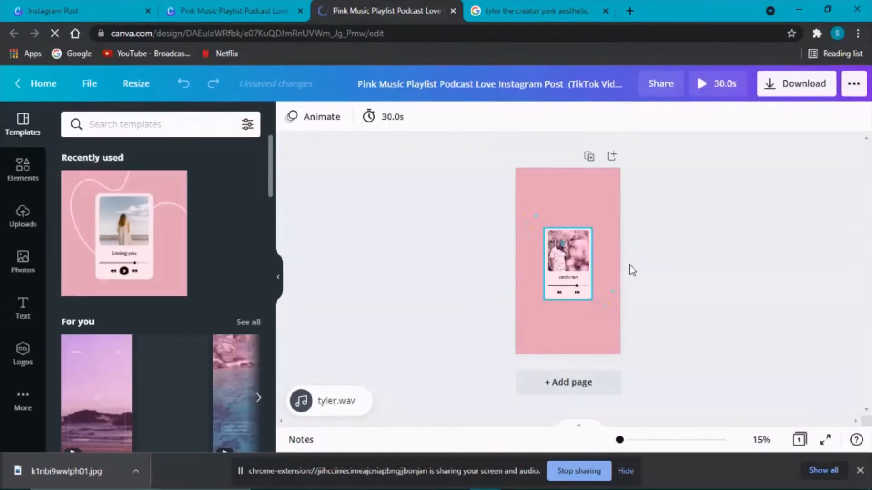
# Step: Move the white wavy line graphic to the lower part of the TikTok page, below the music player card
pyautogui.moveTo(620, 440)
pyautogui.mouseDown()
pyautogui.moveTo(628, 440)
pyautogui.moveTo(621, 440)
pyautogui.mouseUp()
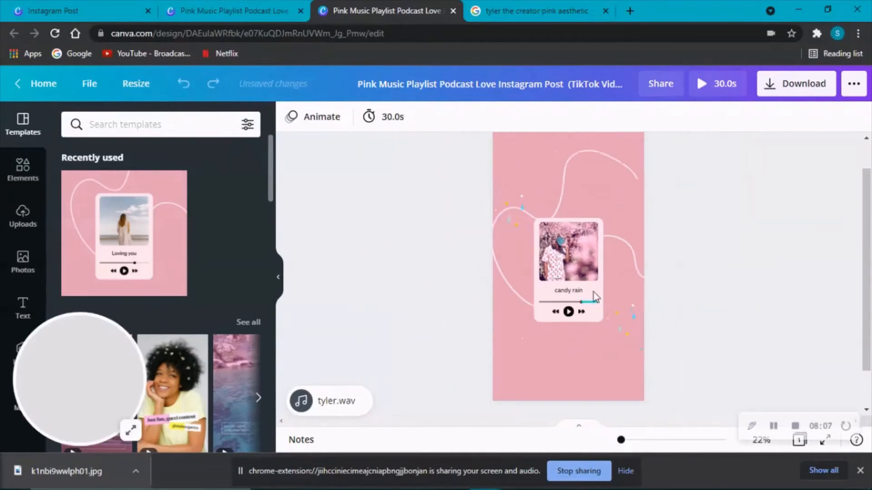
pyautogui.click(594, 278)
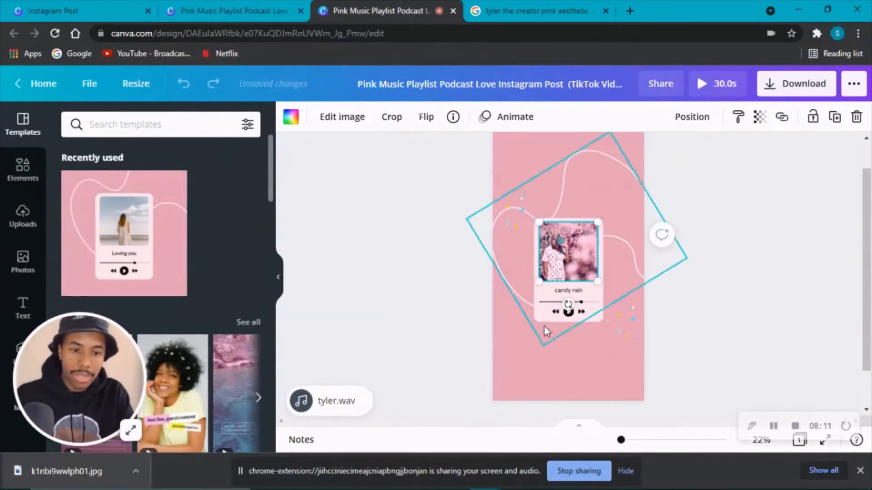
pyautogui.click(602, 330)
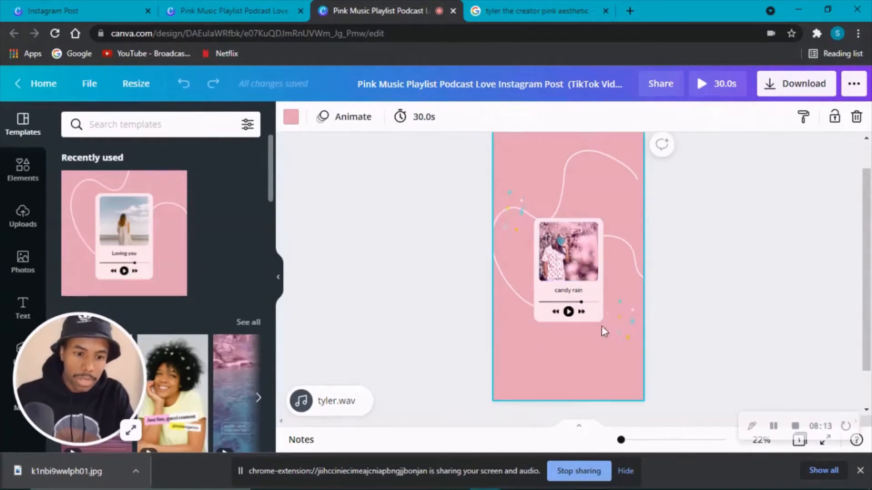
pyautogui.moveTo(535, 211); pyautogui.dragTo(535, 211)
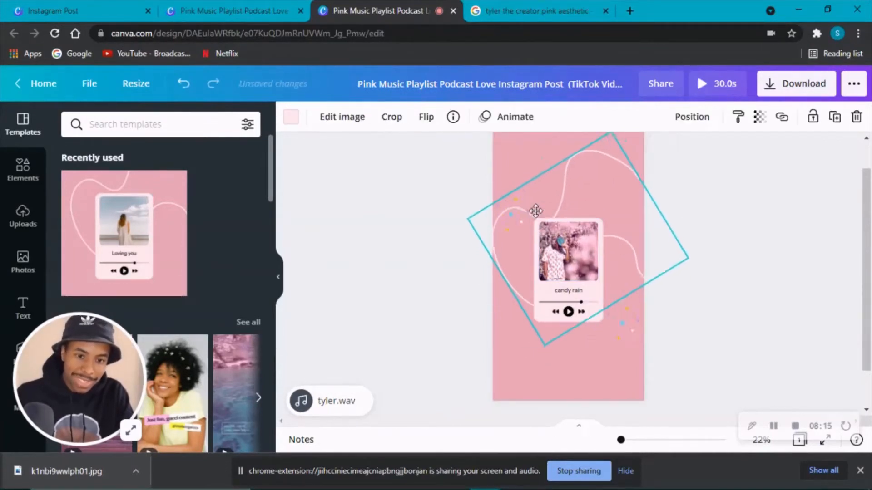
pyautogui.click(567, 202)
pyautogui.moveTo(535, 211)
pyautogui.mouseDown()
pyautogui.moveTo(531, 365)
pyautogui.moveTo(602, 372)
pyautogui.mouseUp()
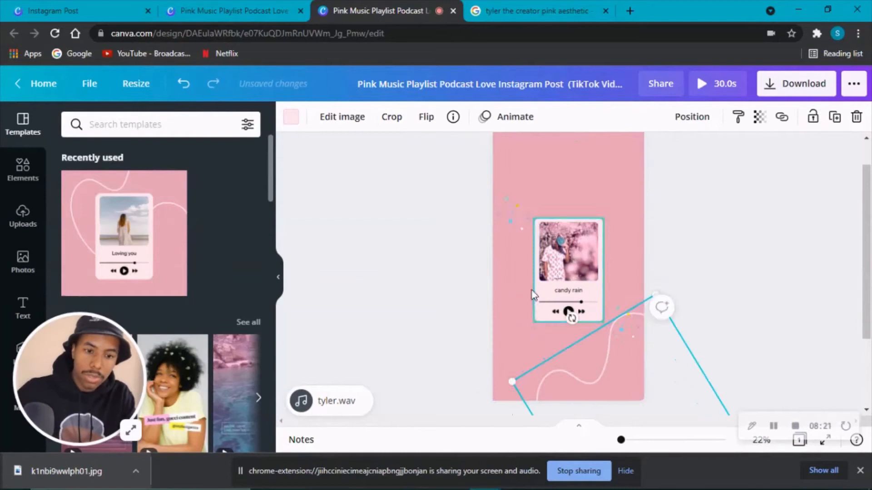
# Step: Select the music player card's elements together, enlarge them and place the card against the page's left edge in the upper half
pyautogui.click(562, 276)
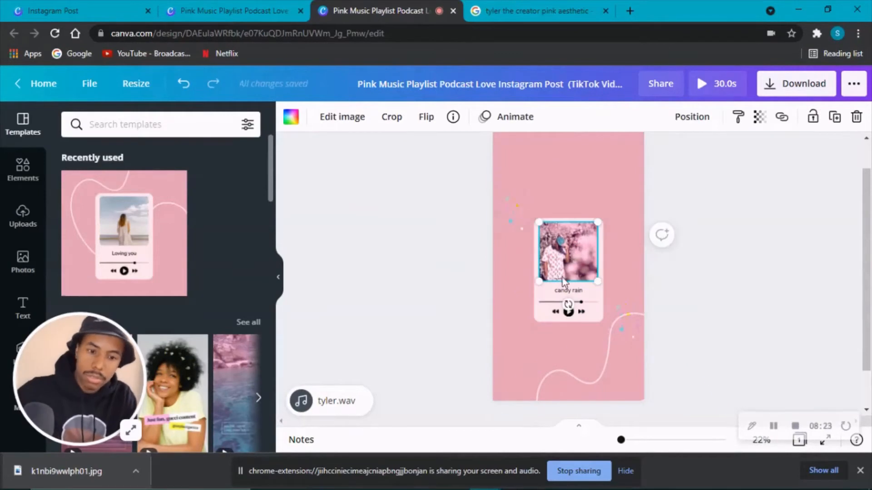
pyautogui.hotkey('ctrl', 'a')
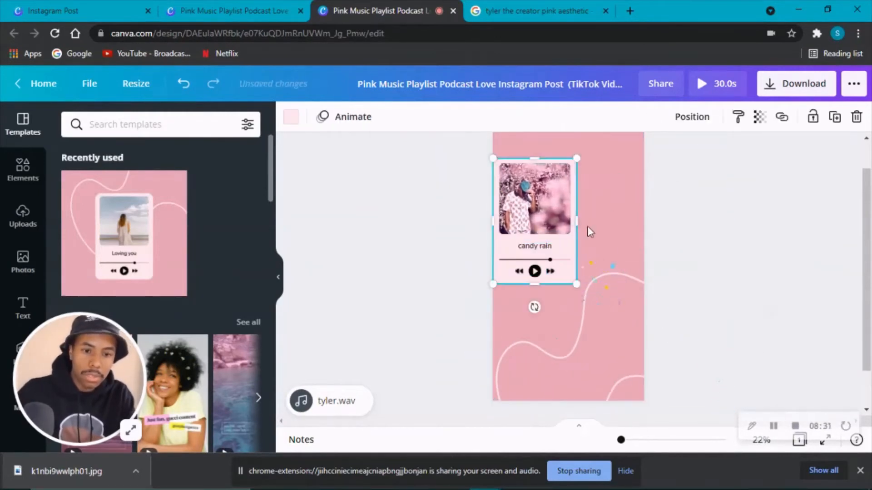
pyautogui.moveTo(587, 226); pyautogui.dragTo(586, 250)
pyautogui.moveTo(586, 249); pyautogui.dragTo(586, 249)
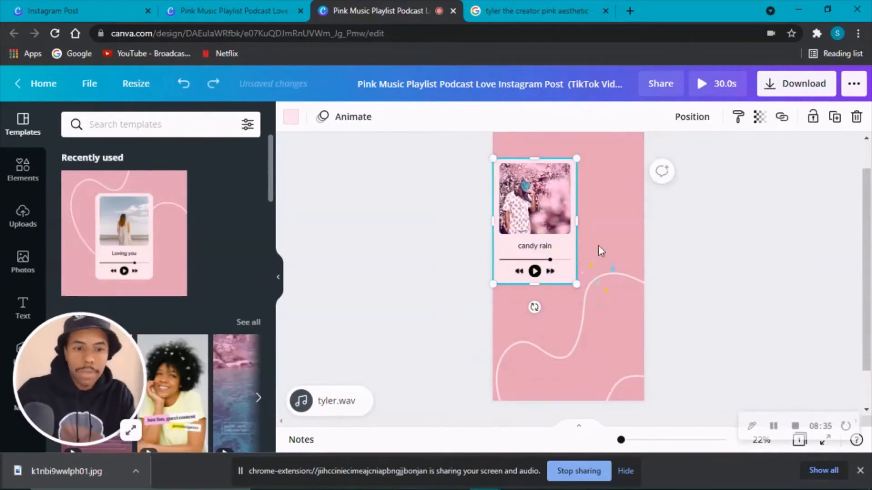
pyautogui.click(598, 245)
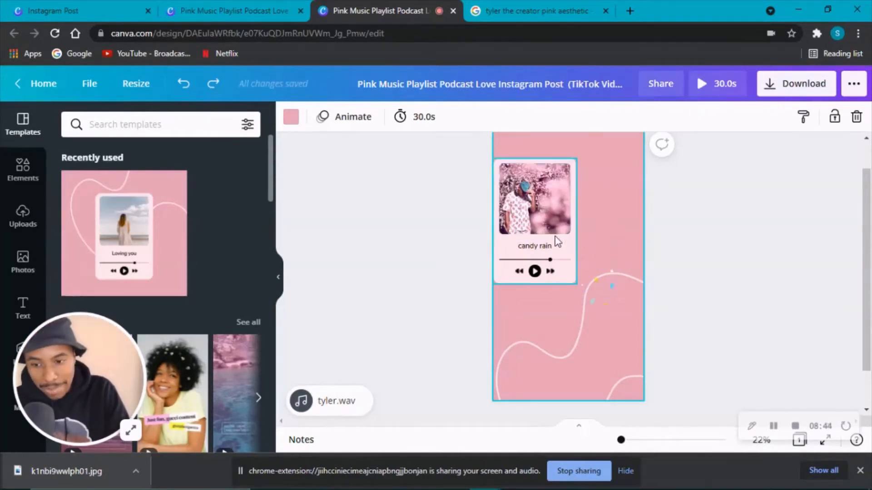
# Step: Return to the template search page and search for "instagram reels videos" templates
pyautogui.click(244, 11)
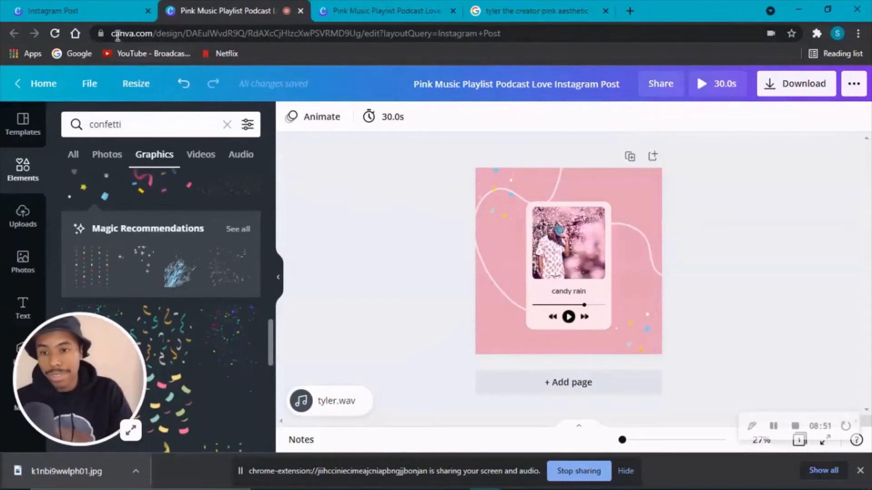
pyautogui.click(82, 10)
pyautogui.click(453, 94)
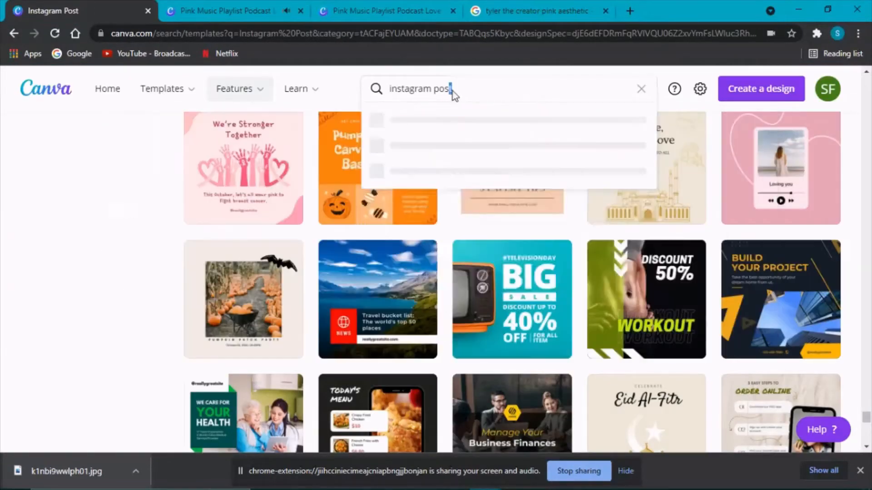
pyautogui.write('instagram po')
pyautogui.press('BackSpace')
pyautogui.press('BackSpace')
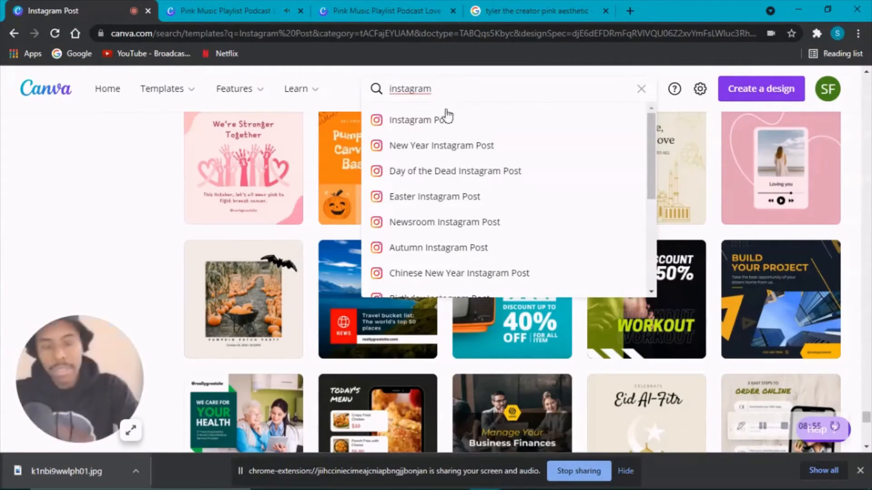
pyautogui.write('ree')
pyautogui.click(443, 119)
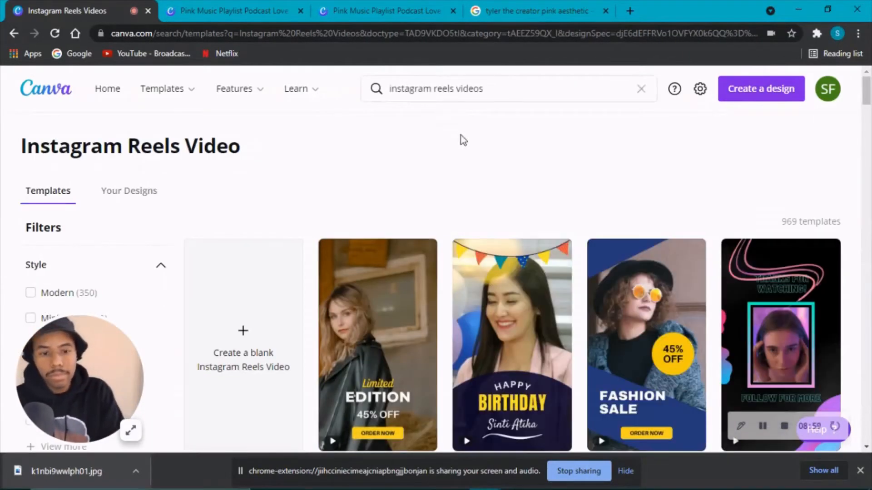
# Step: Browse the Instagram Reels video templates for layouts suitable for a beat video
pyautogui.scroll(-5, 506, 187)
pyautogui.scroll(-8, 534, 216)
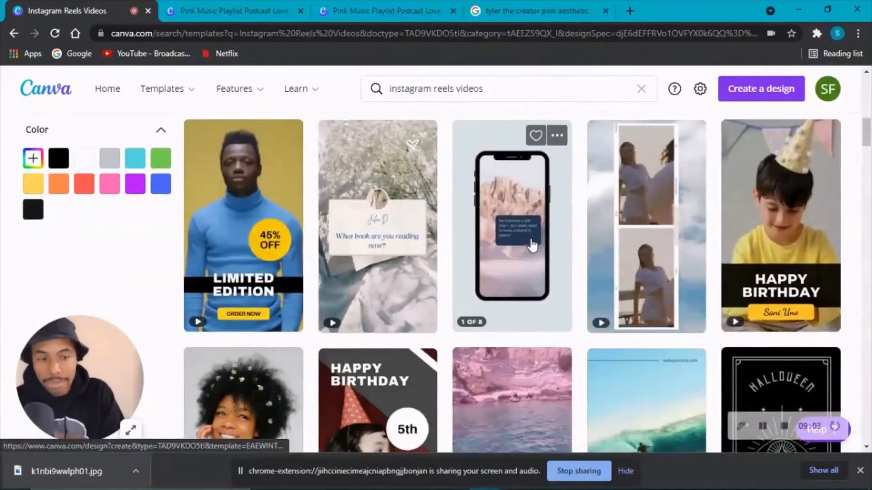
pyautogui.scroll(-7, 529, 247)
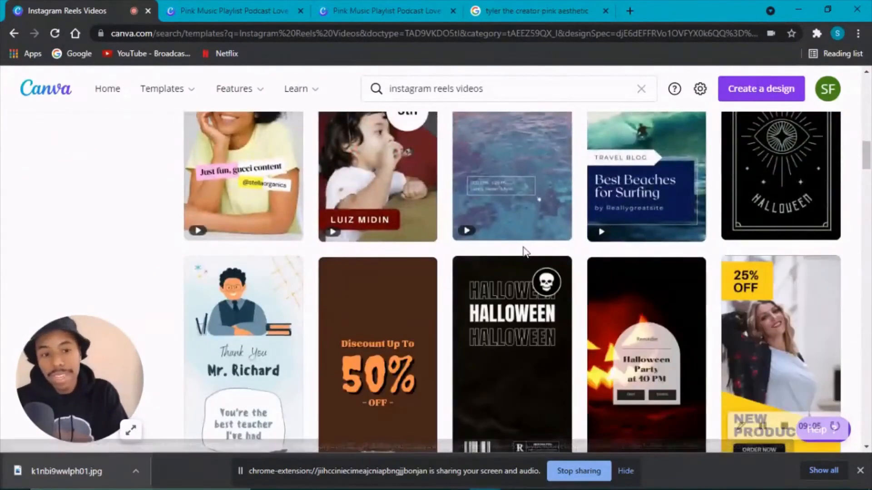
pyautogui.scroll(-4, 524, 251)
pyautogui.scroll(-7, 532, 262)
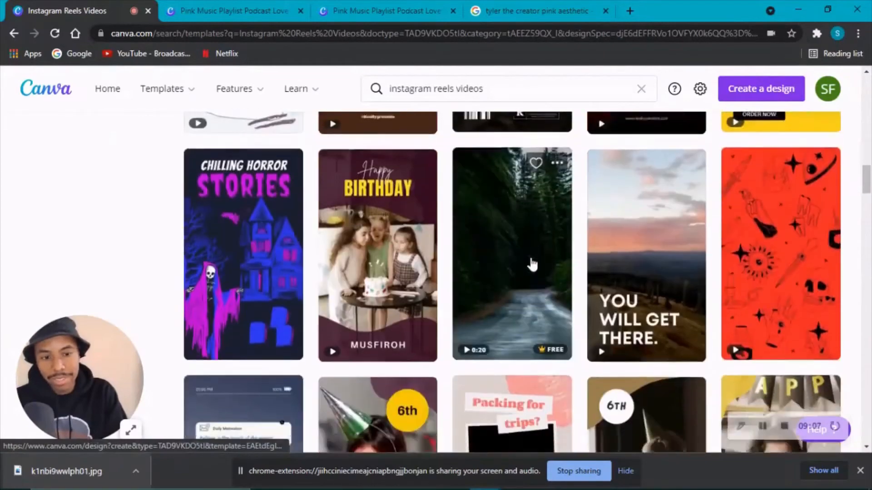
pyautogui.scroll(-7, 533, 264)
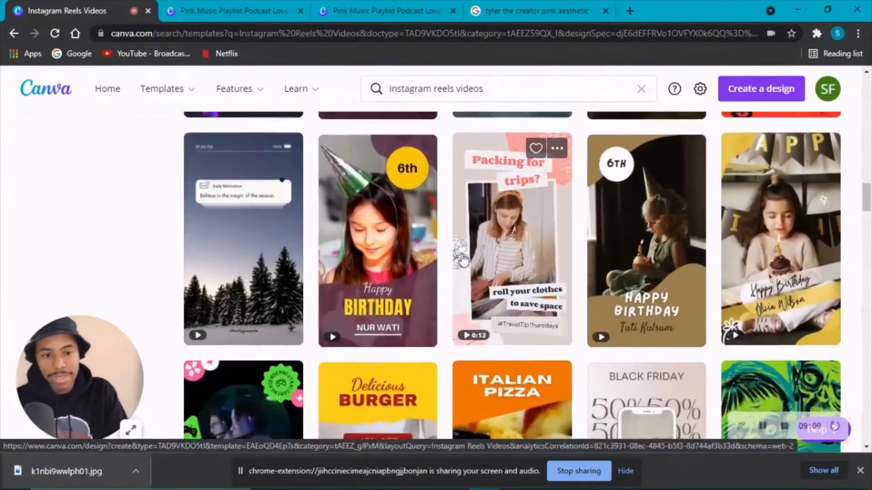
pyautogui.scroll(-8, 488, 249)
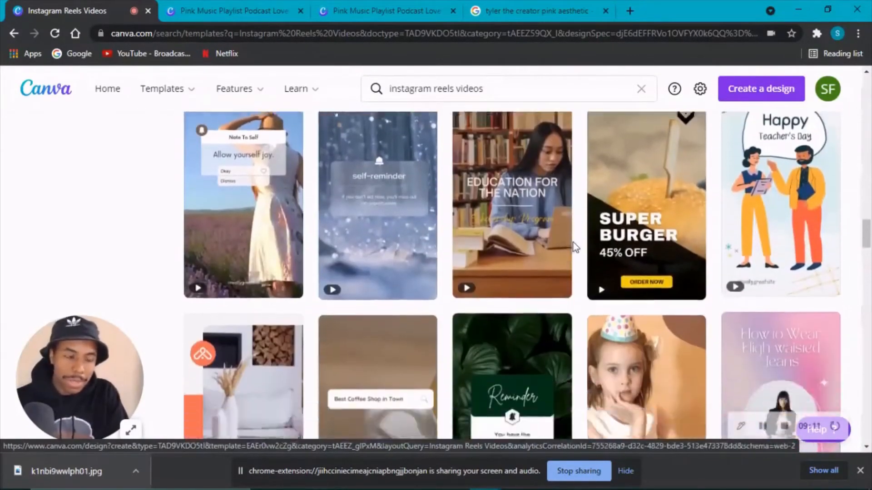
pyautogui.scroll(-10, 494, 268)
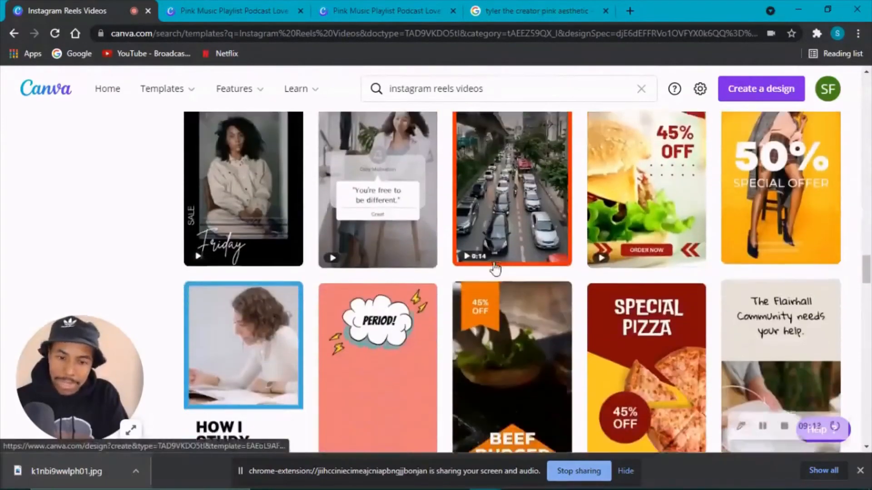
pyautogui.scroll(-12, 493, 269)
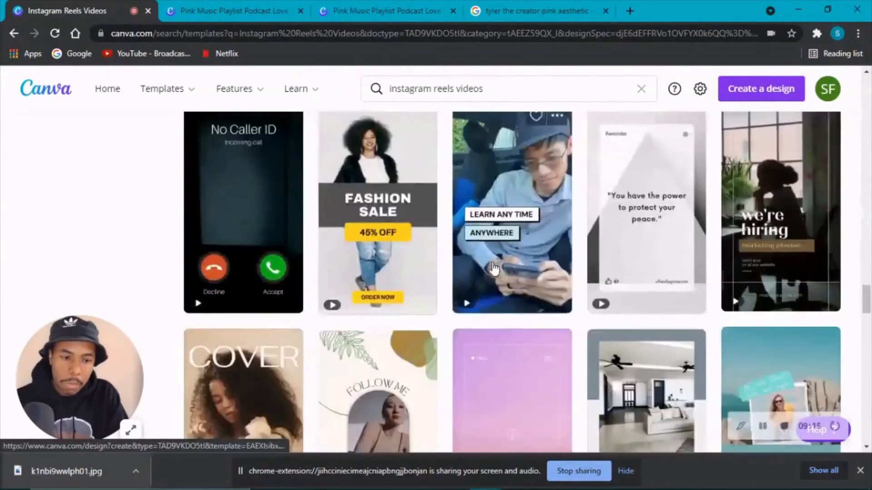
pyautogui.scroll(-8, 494, 268)
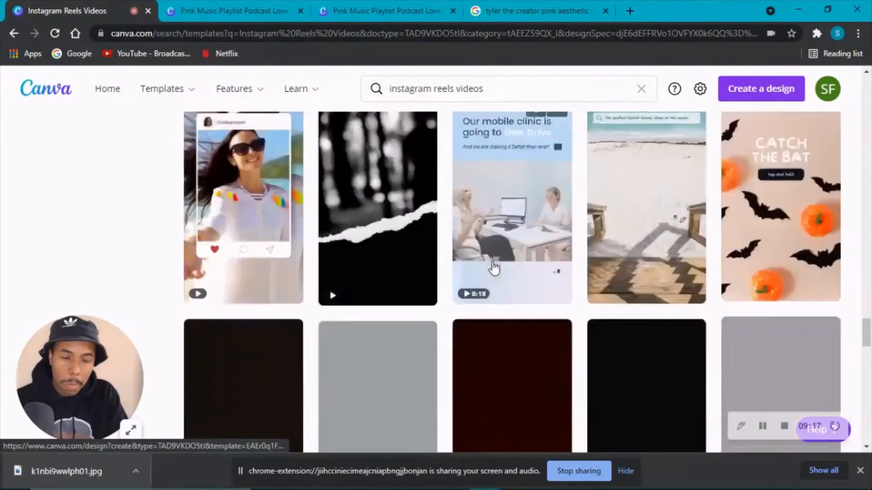
pyautogui.scroll(4, 494, 269)
pyautogui.scroll(3, 494, 269)
pyautogui.scroll(-11, 493, 268)
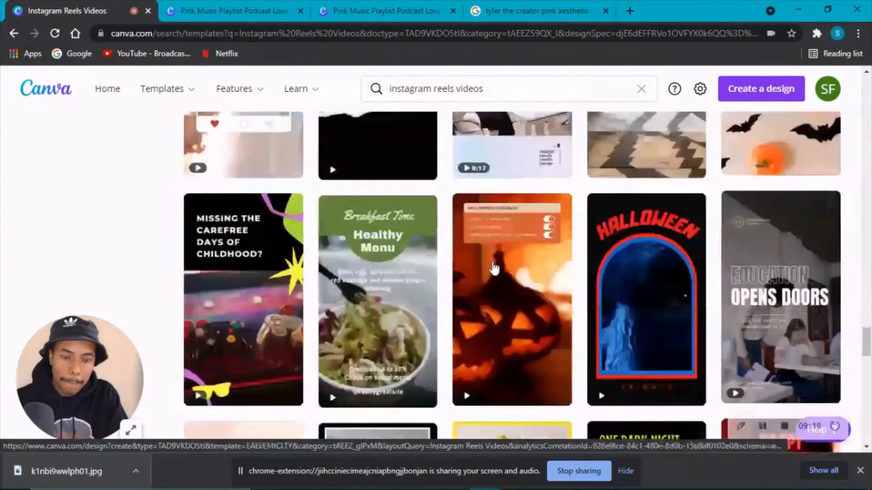
pyautogui.scroll(-5, 494, 268)
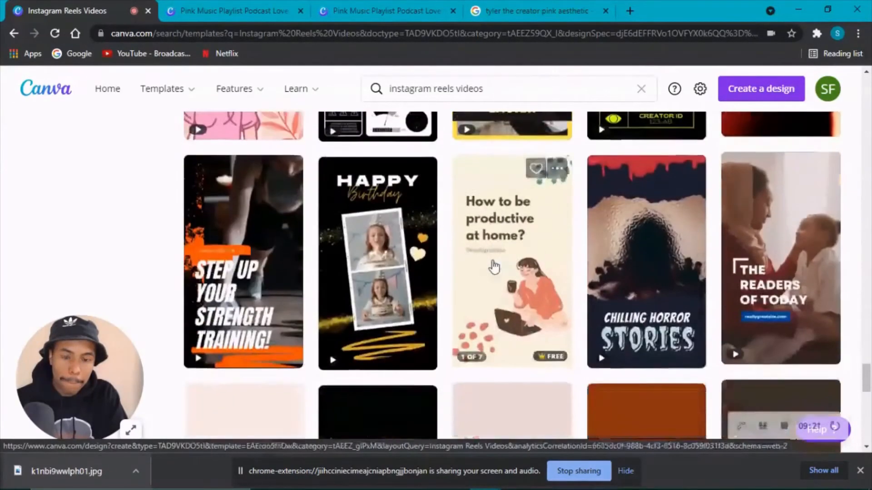
pyautogui.scroll(-5, 494, 266)
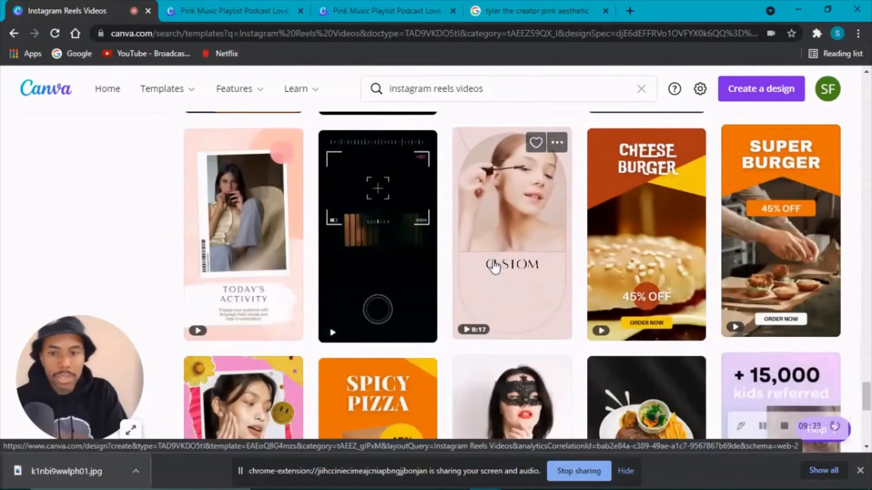
# Step: Look through the Instagram Reels video templates and open the nature video design with the "Make Peace With Yourself" text
pyautogui.scroll(-8, 495, 267)
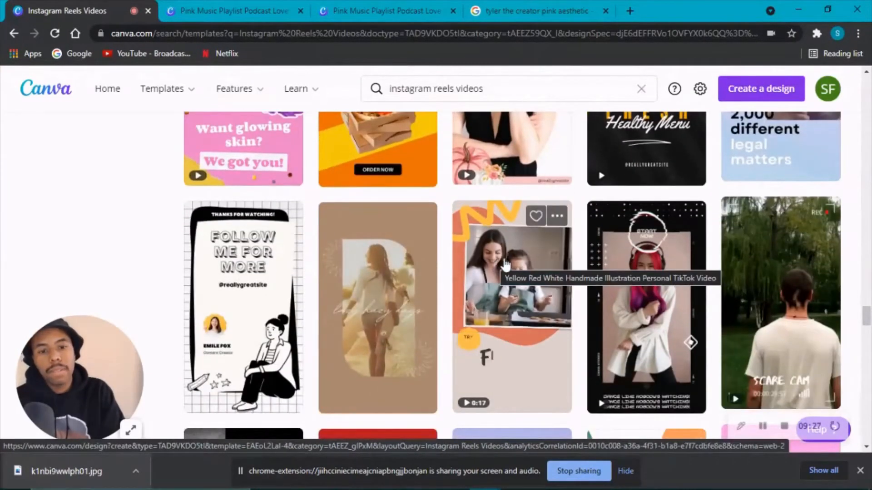
pyautogui.scroll(8, 497, 263)
pyautogui.scroll(-10, 510, 250)
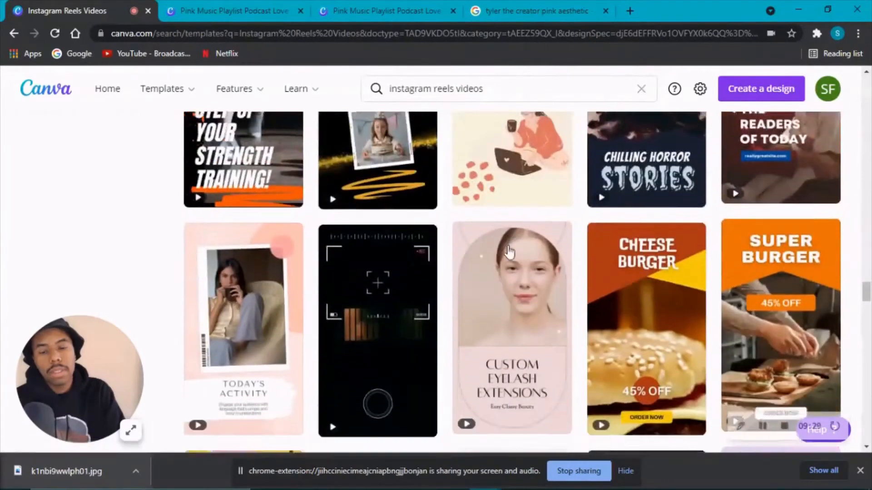
pyautogui.scroll(-1, 518, 255)
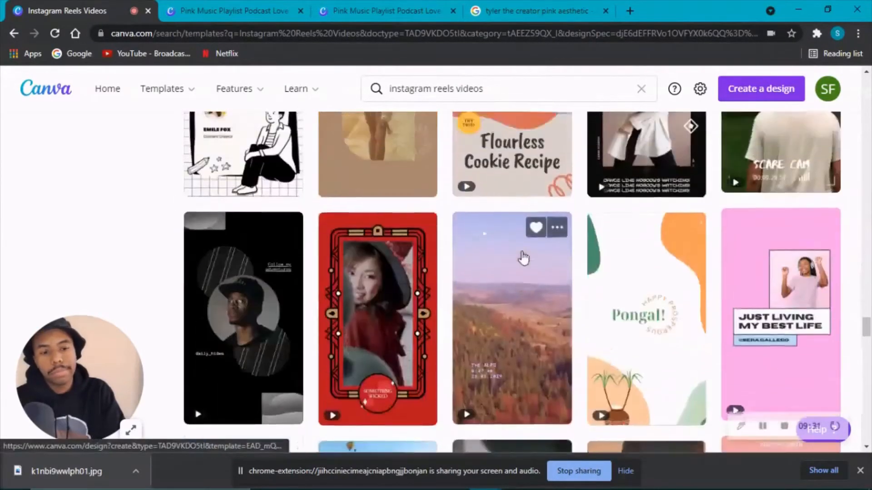
pyautogui.scroll(3, 521, 254)
pyautogui.scroll(-3, 522, 255)
pyautogui.scroll(-12, 681, 281)
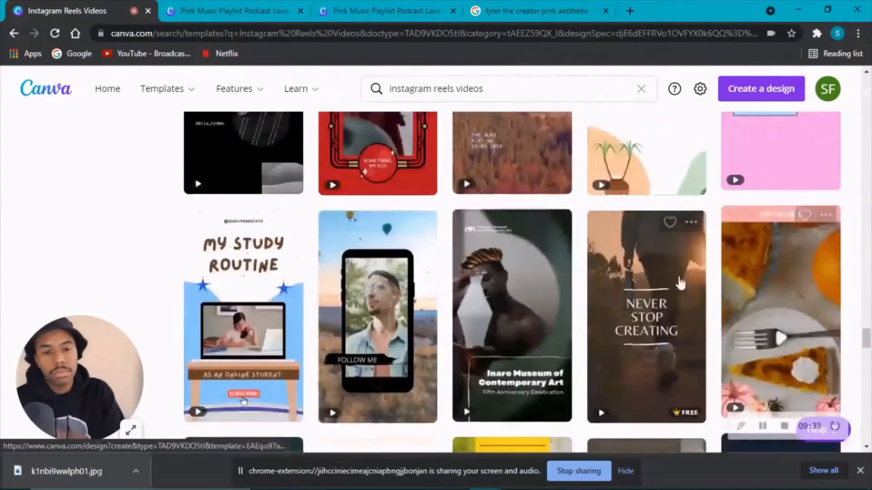
pyautogui.scroll(-12, 633, 280)
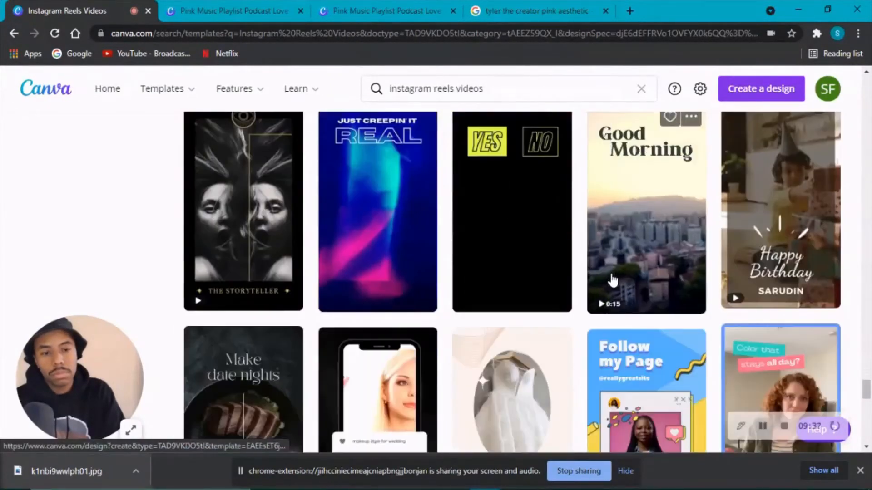
pyautogui.scroll(-8, 613, 280)
pyautogui.scroll(-4, 611, 282)
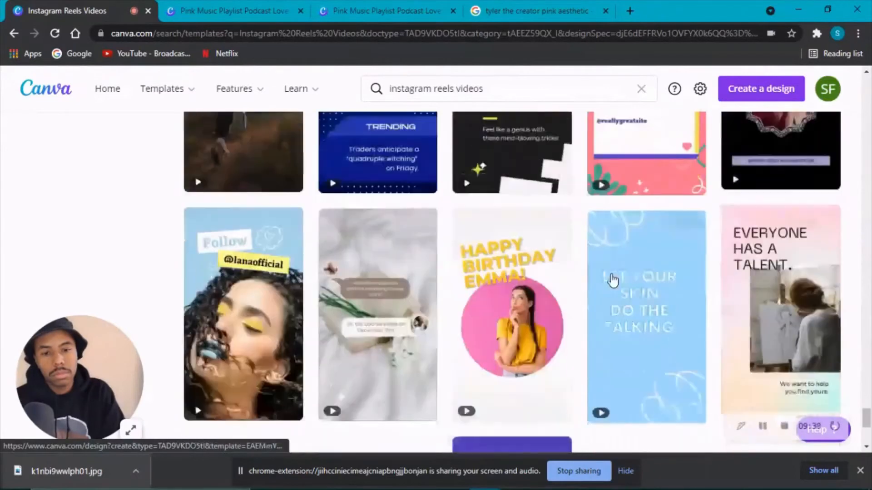
pyautogui.scroll(4, 609, 281)
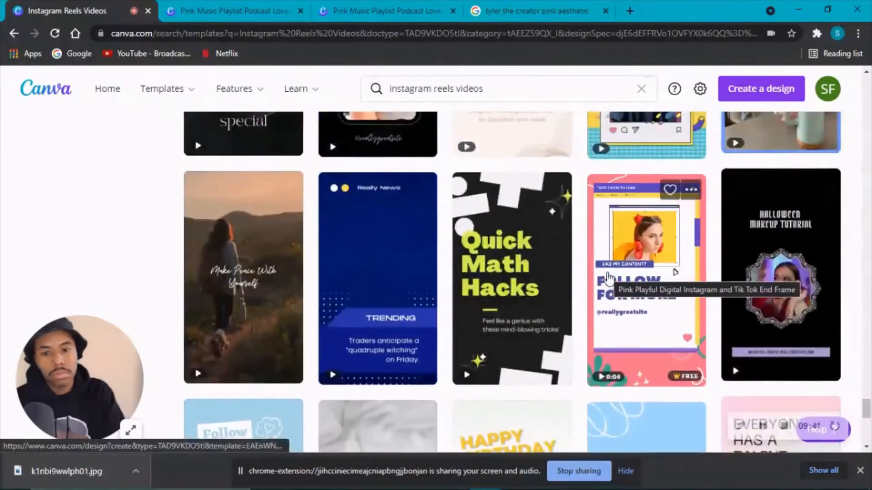
pyautogui.click(294, 278)
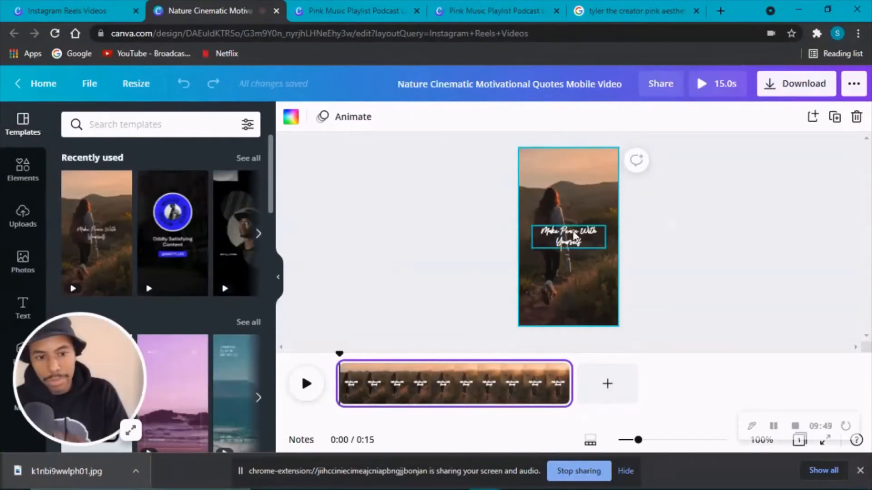
# Step: Add the uploaded audio file tyler.wav to the nature video as its soundtrack
pyautogui.click(23, 217)
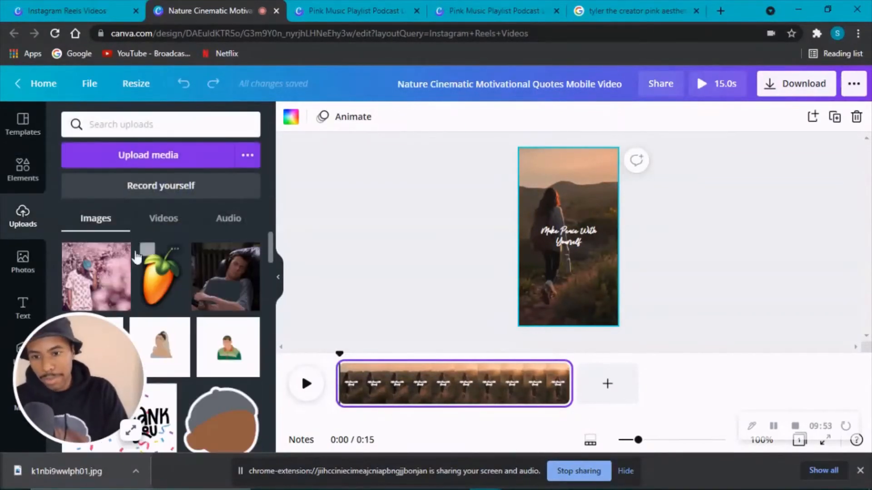
pyautogui.click(222, 220)
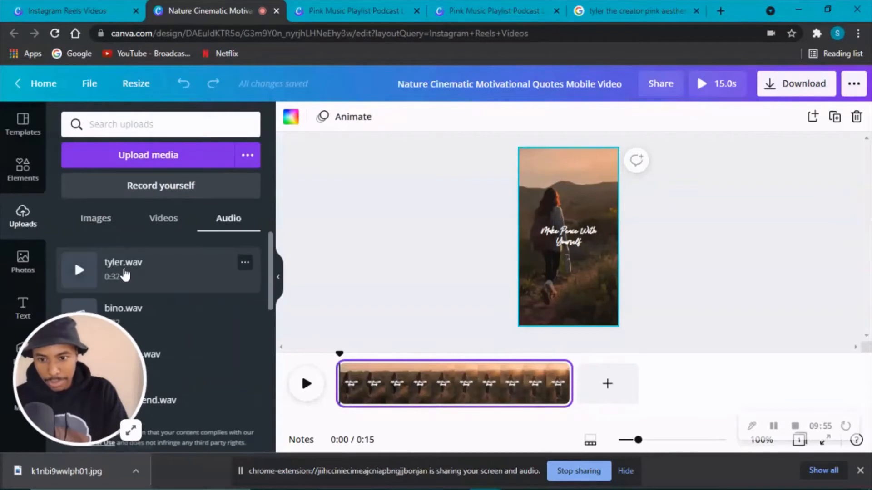
pyautogui.moveTo(122, 274); pyautogui.dragTo(499, 233)
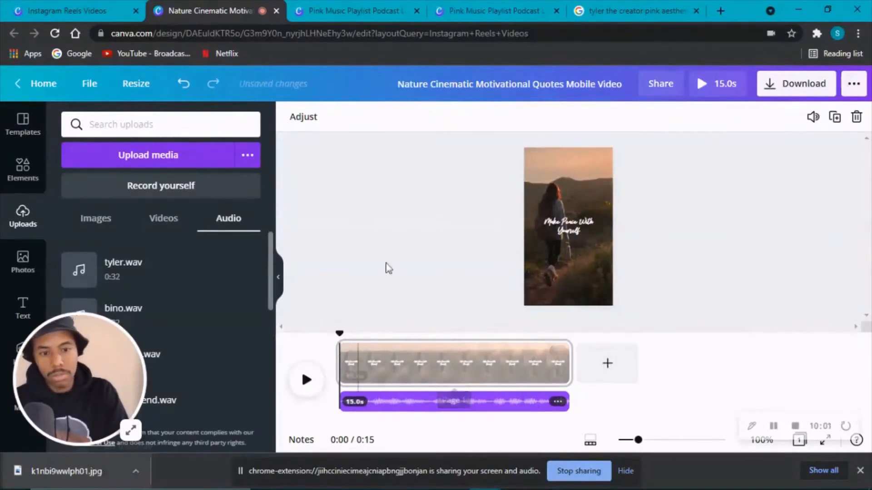
pyautogui.click(456, 252)
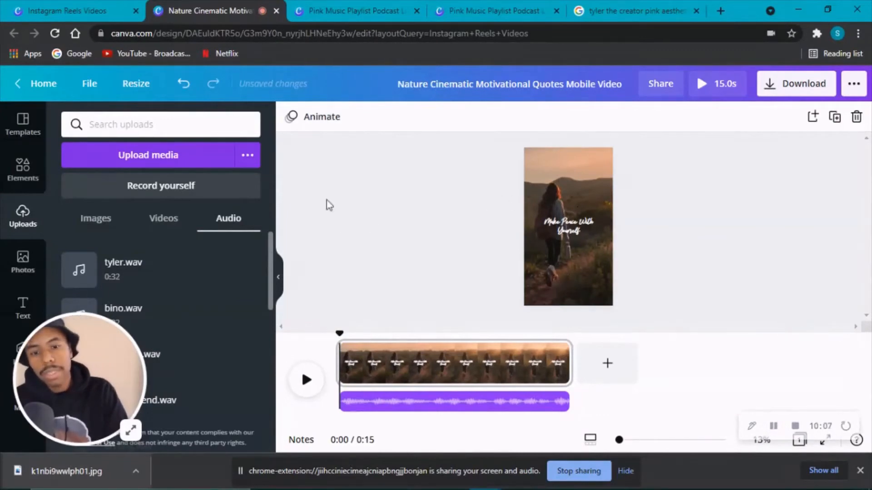
# Step: Replace the quote text on the nature video with "candy rain" and "Tyler the Creator Beat" on two lines
pyautogui.click(564, 231)
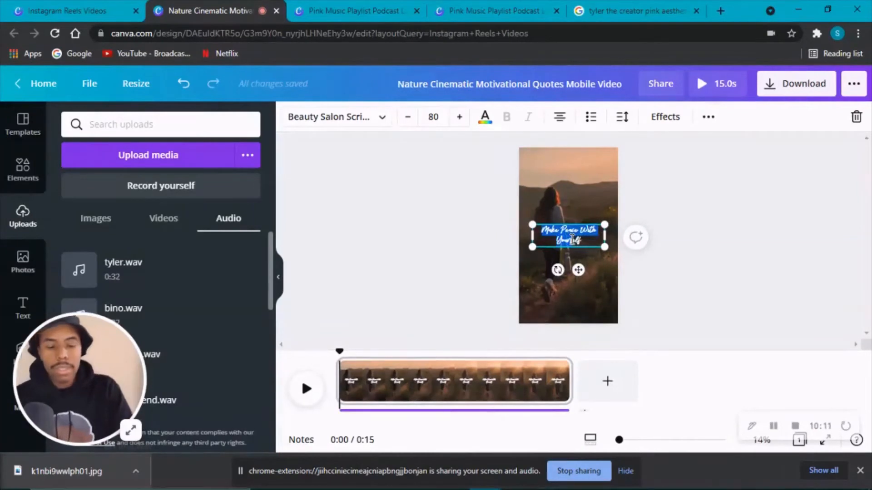
pyautogui.press('BackSpace')
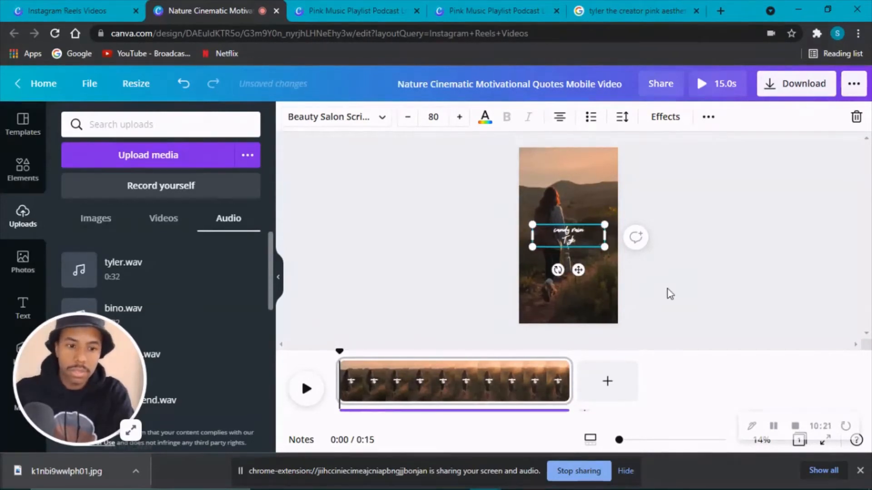
pyautogui.press('BackSpace')
pyautogui.write('ler')
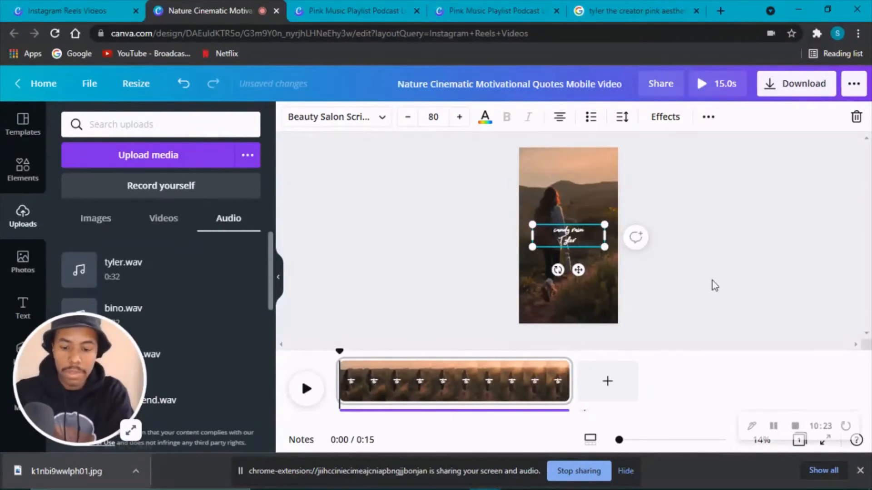
pyautogui.write(' the Creat')
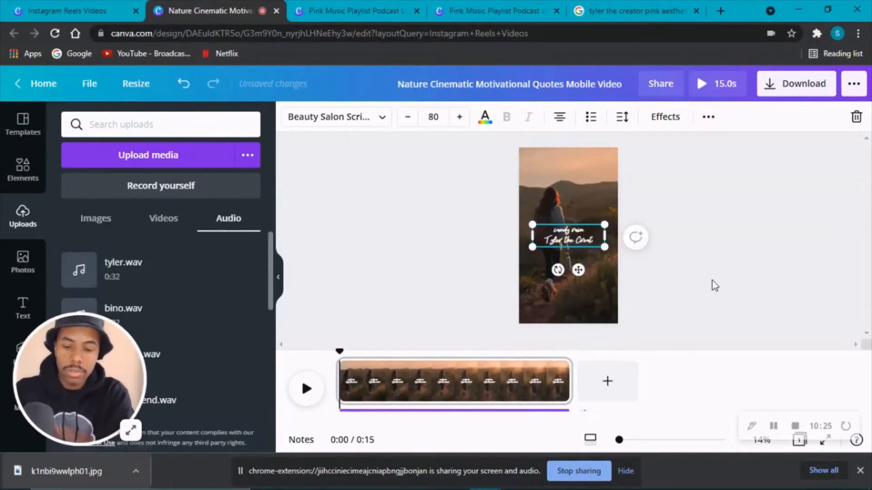
pyautogui.press('BackSpace')
pyautogui.press('BackSpace')
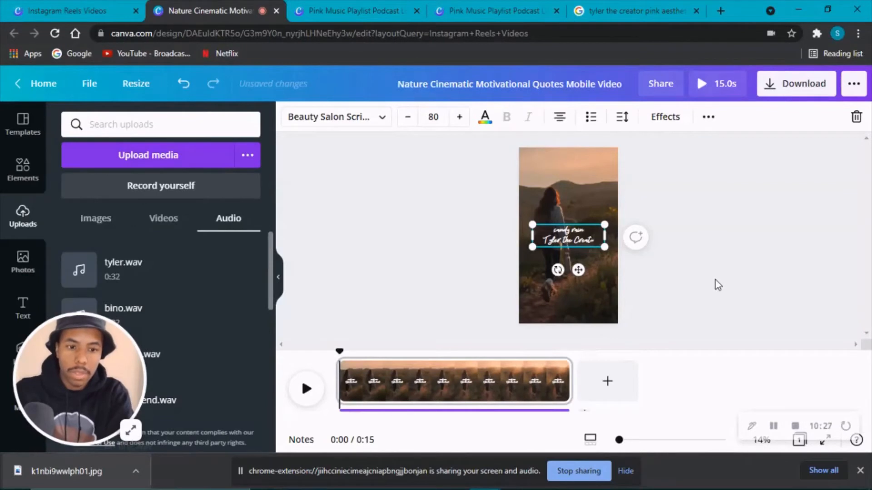
pyautogui.press('BackSpace')
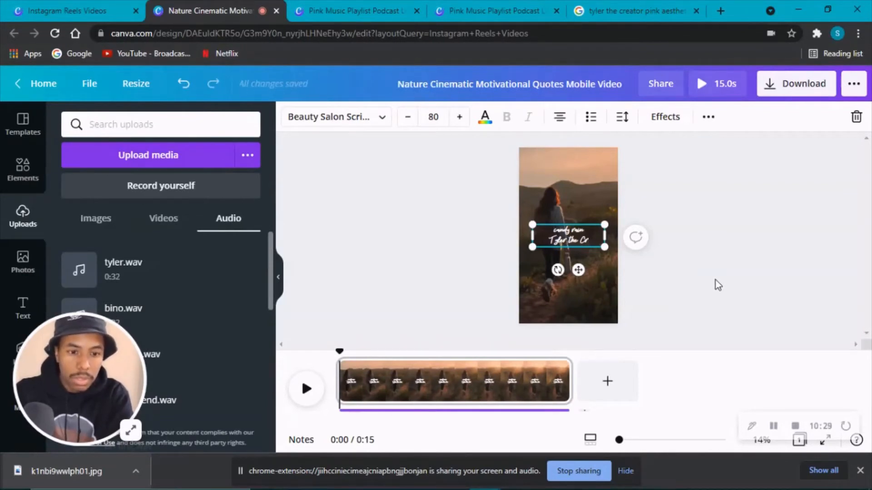
pyautogui.write('ea')
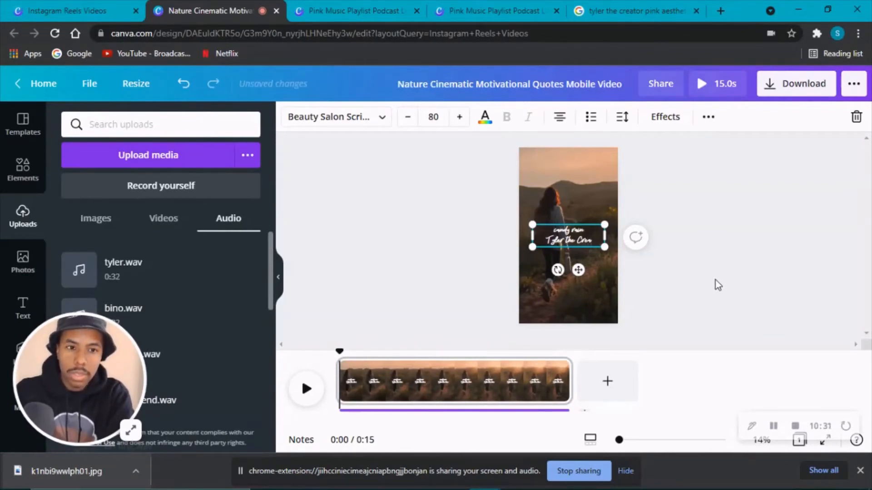
pyautogui.write('tor')
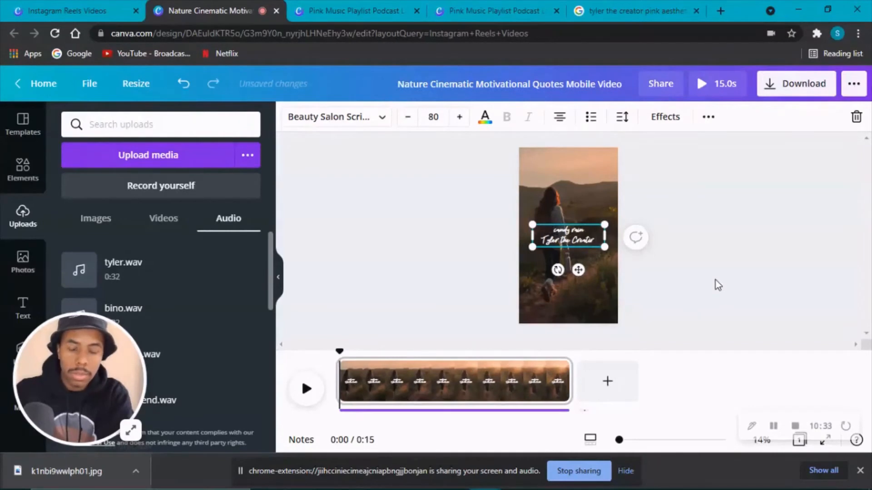
pyautogui.write(' Beat')
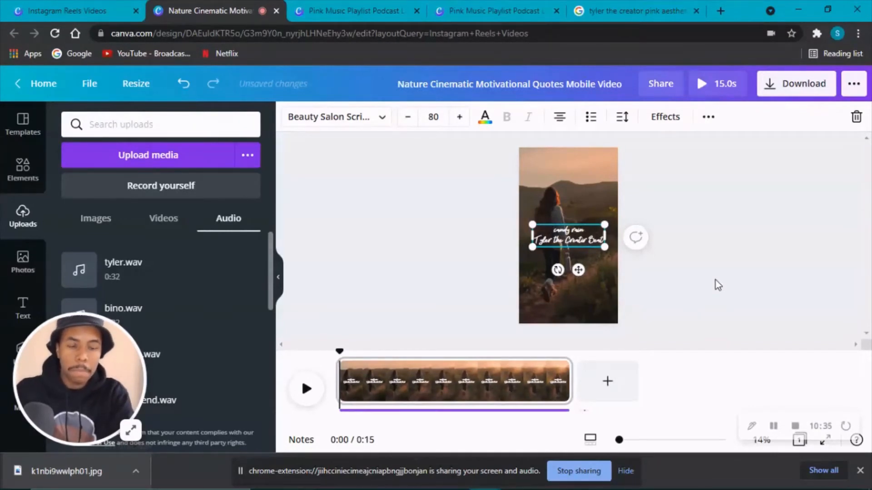
pyautogui.click(674, 232)
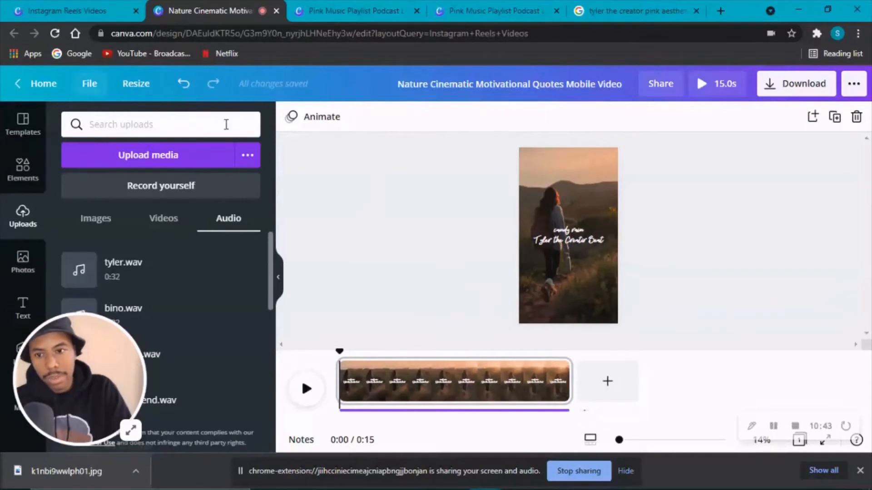
# Step: Preview the nature video with its new text and audio, and close the preview
pyautogui.click(703, 85)
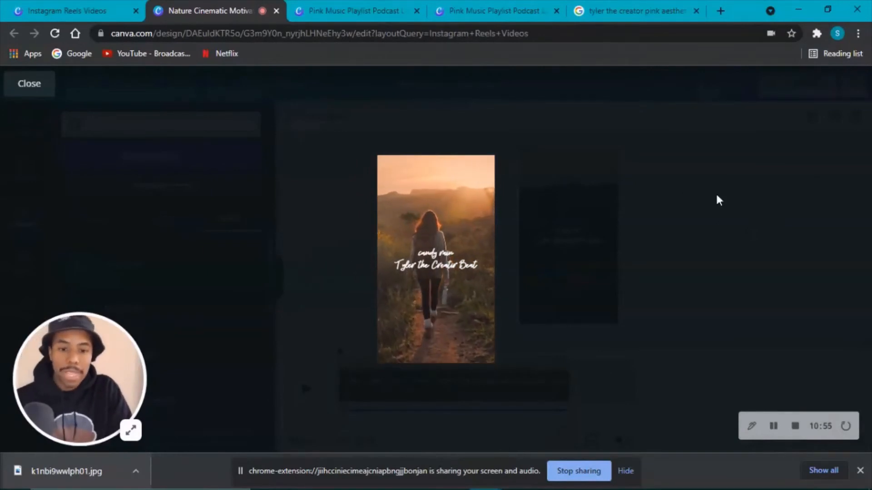
pyautogui.press('Escape')
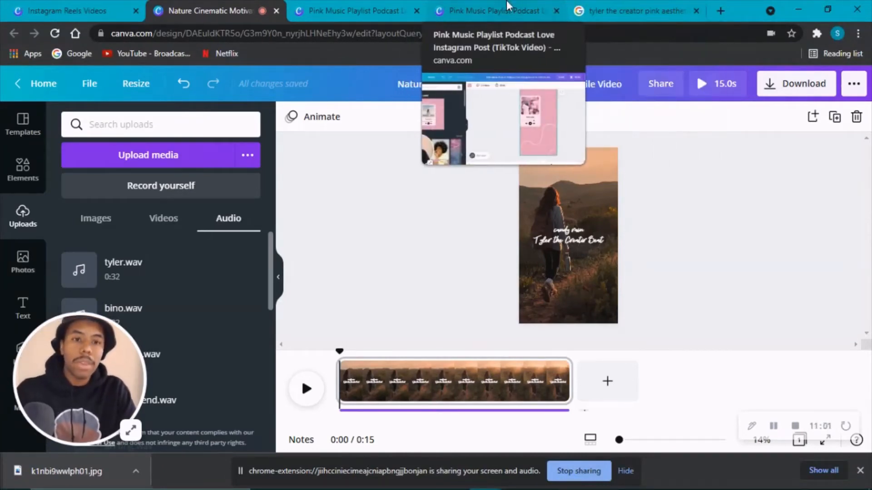
# Step: Switch to the Google Images page, search for "tyler the creator pink gif" and look through the results for a suitable GIF
pyautogui.click(638, 8)
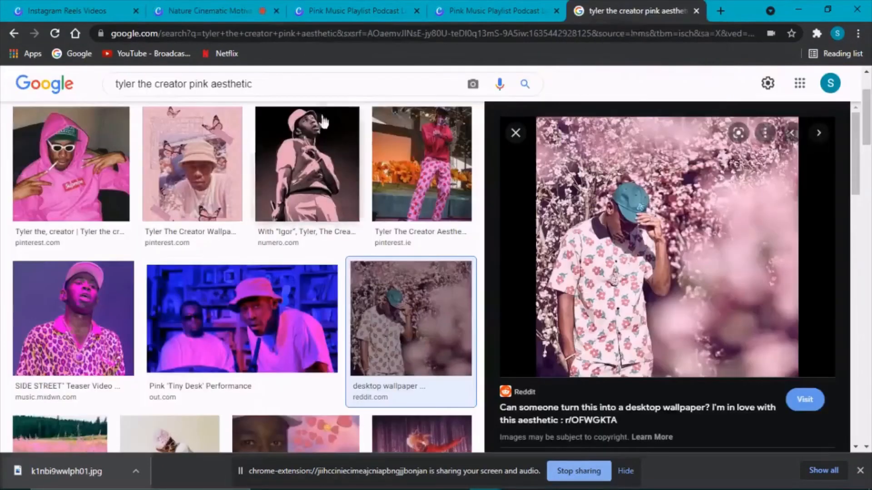
pyautogui.click(263, 86)
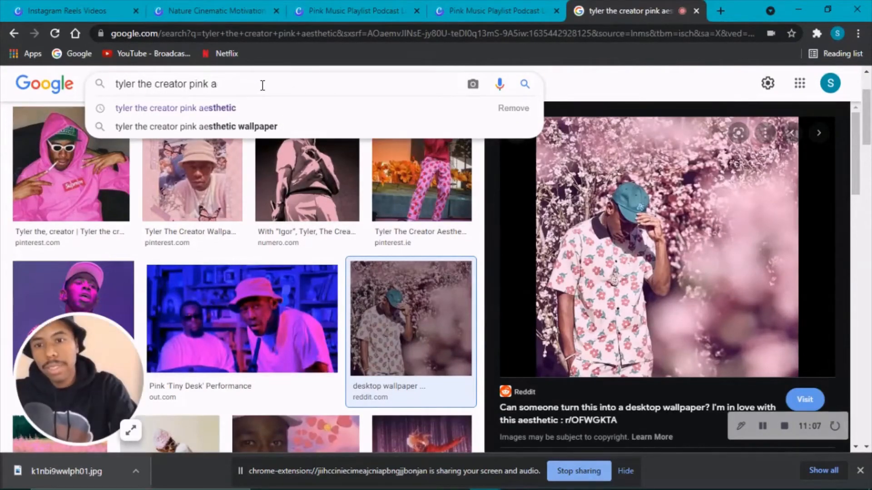
pyautogui.press('BackSpace')
pyautogui.write('gif')
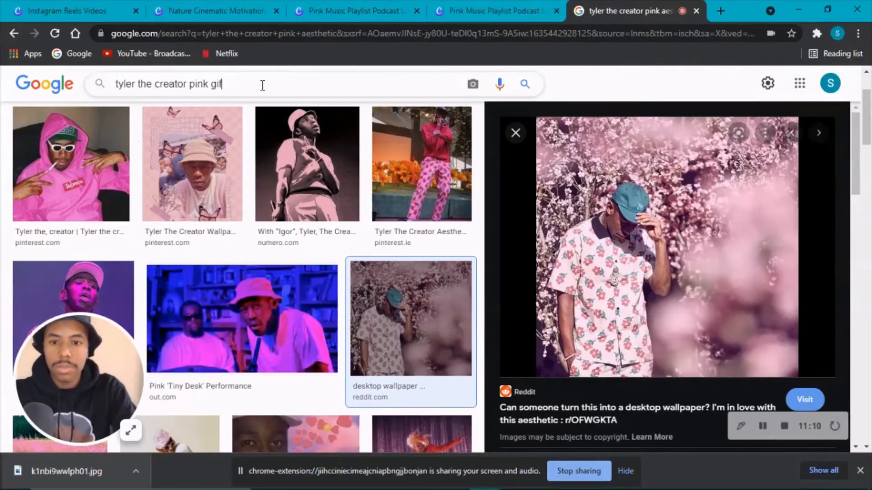
pyautogui.press('Return')
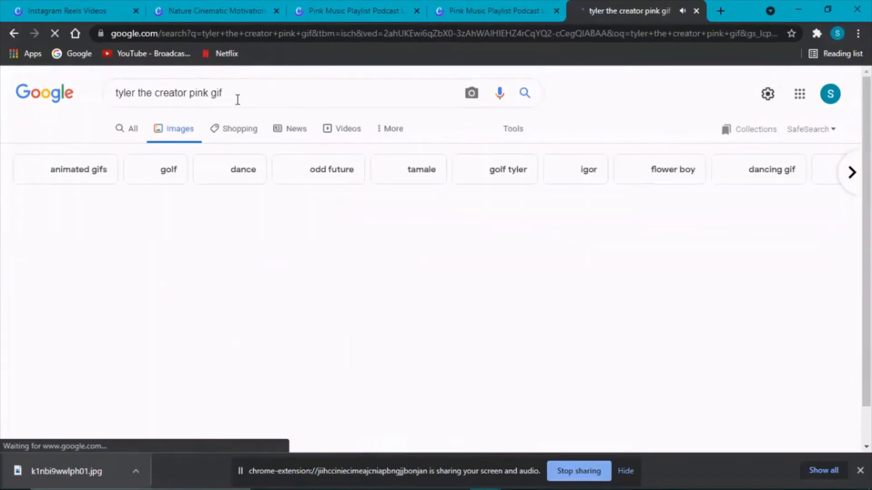
pyautogui.scroll(-4, 319, 253)
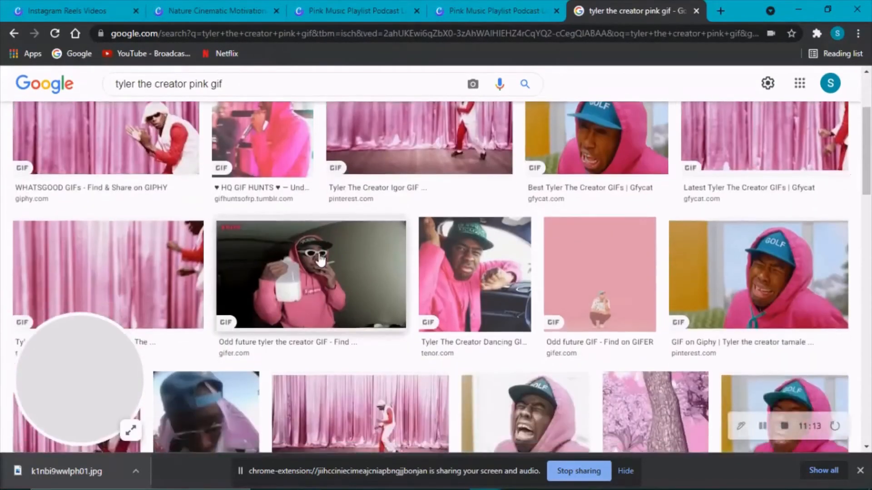
pyautogui.scroll(-4, 322, 260)
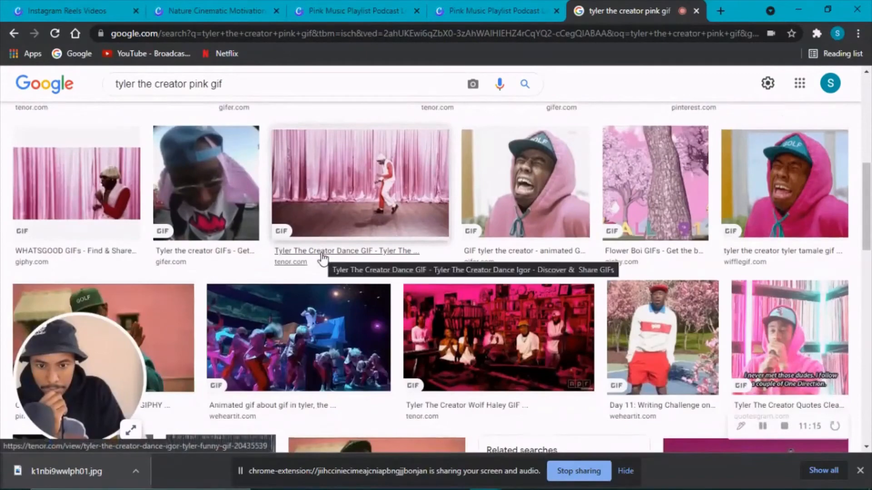
pyautogui.scroll(-3, 323, 259)
pyautogui.scroll(-2, 323, 259)
pyautogui.scroll(9, 323, 256)
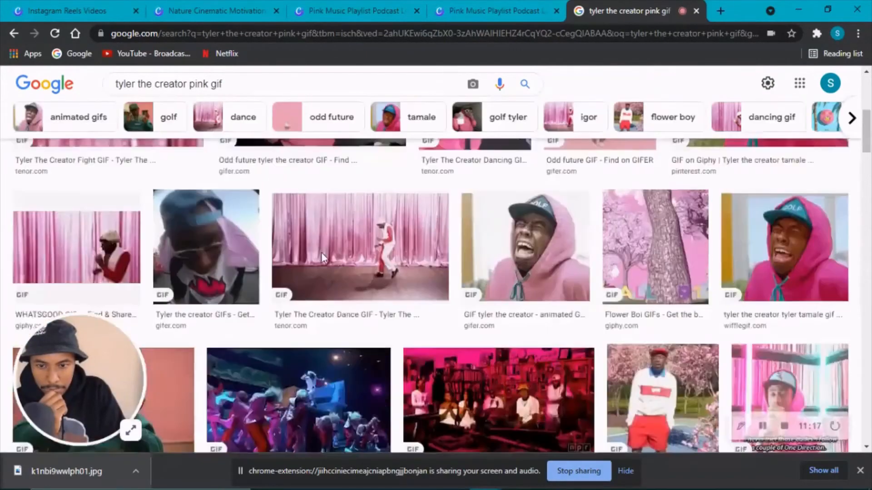
pyautogui.scroll(4, 321, 257)
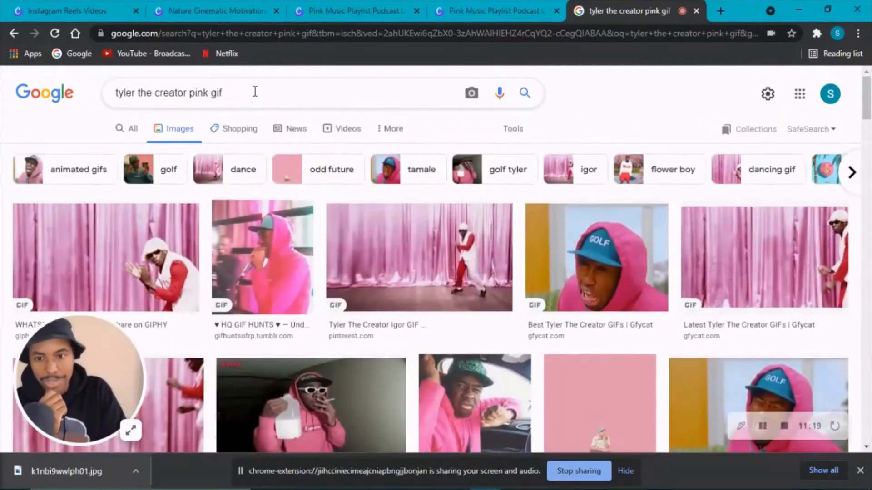
# Step: Broaden the image search to "tyler the creator gif" and look through the results for a suitable GIF
pyautogui.click(255, 91)
pyautogui.click(210, 92)
pyautogui.press('BackSpace')
pyautogui.press('BackSpace')
pyautogui.press('BackSpace')
pyautogui.press('BackSpace')
pyautogui.press('BackSpace')
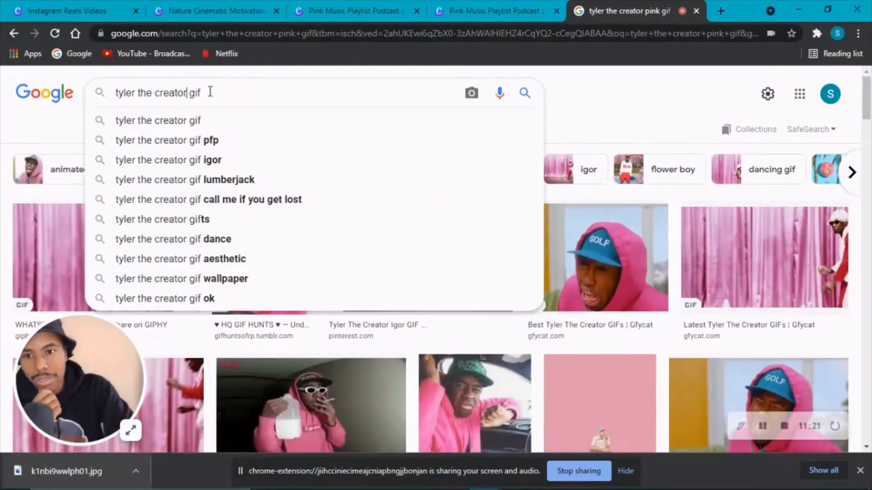
pyautogui.press('Return')
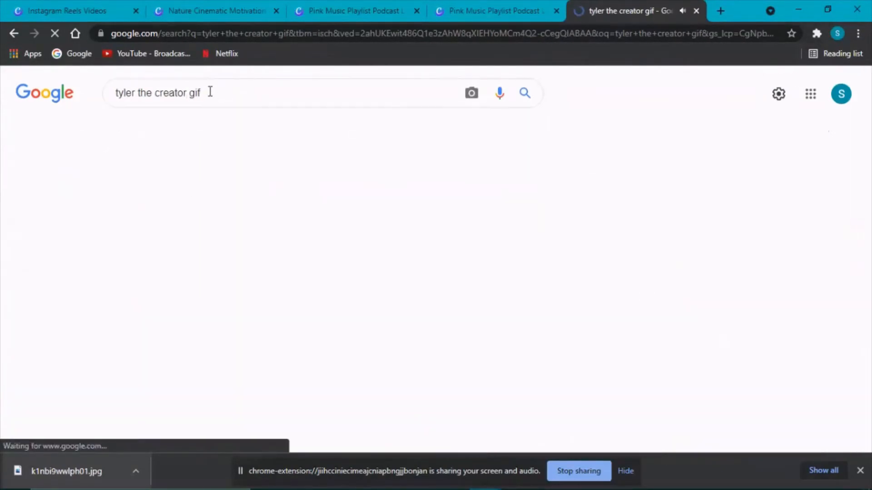
pyautogui.scroll(-4, 319, 214)
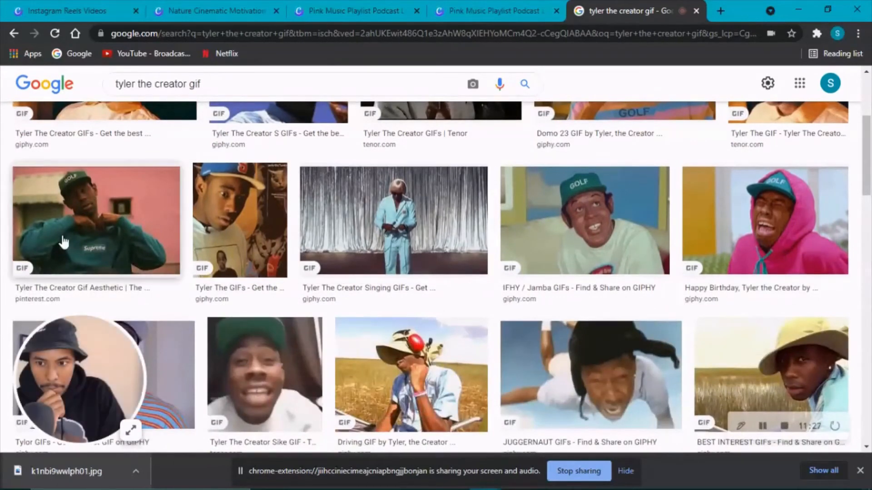
# Step: Look through more of the "tyler the creator gif" image results for a GIF that suits the video
pyautogui.scroll(-7, 231, 237)
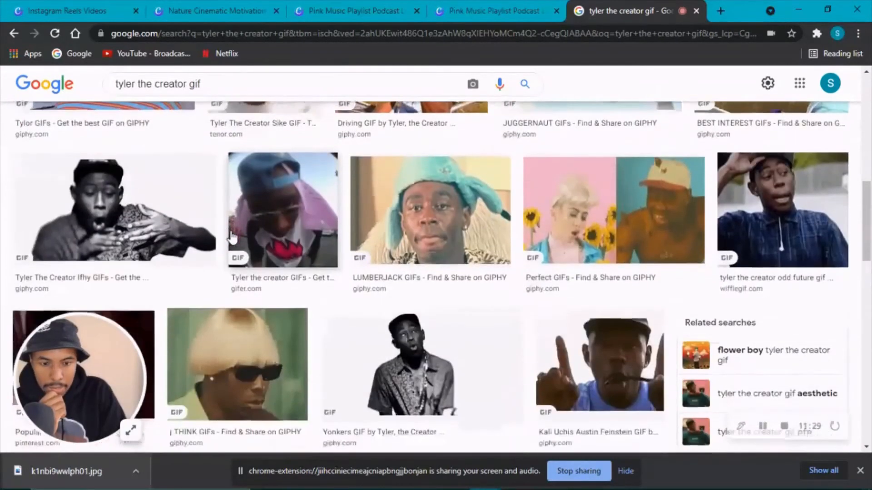
pyautogui.scroll(-8, 233, 237)
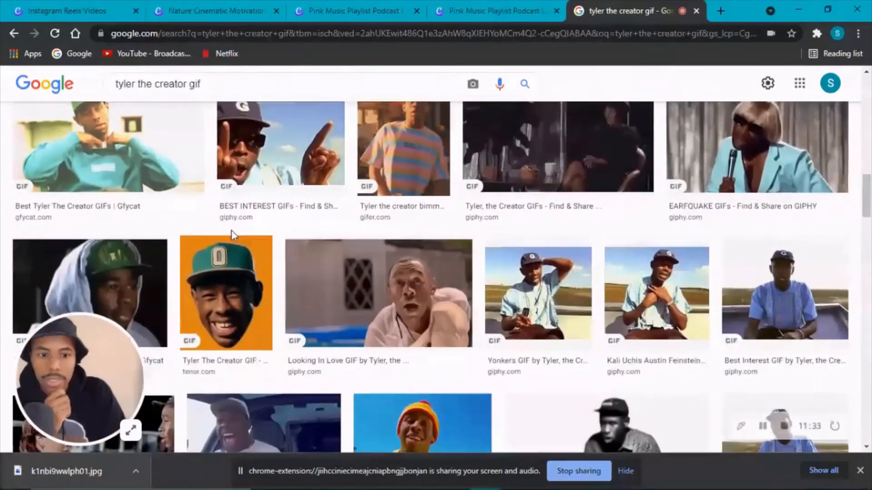
pyautogui.scroll(-4, 230, 229)
pyautogui.scroll(-3, 231, 234)
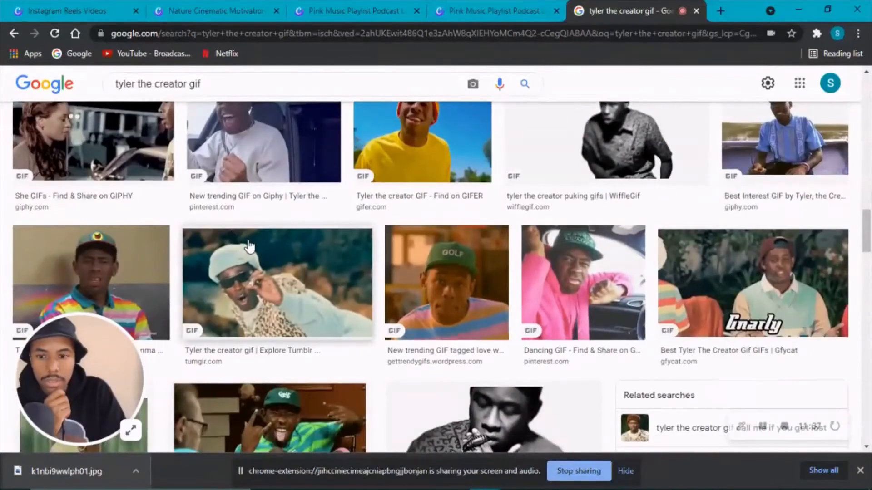
pyautogui.scroll(-5, 248, 246)
pyautogui.scroll(-3, 249, 246)
pyautogui.scroll(-3, 249, 245)
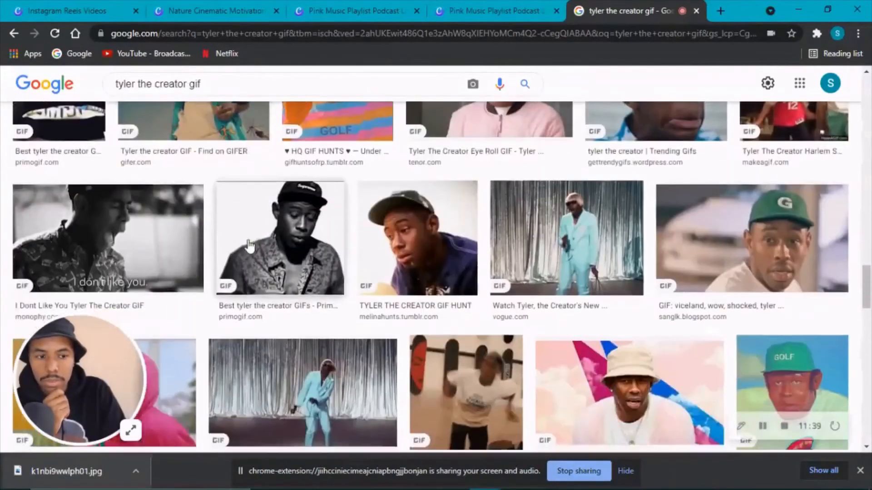
pyautogui.scroll(4, 248, 246)
pyautogui.scroll(-8, 275, 241)
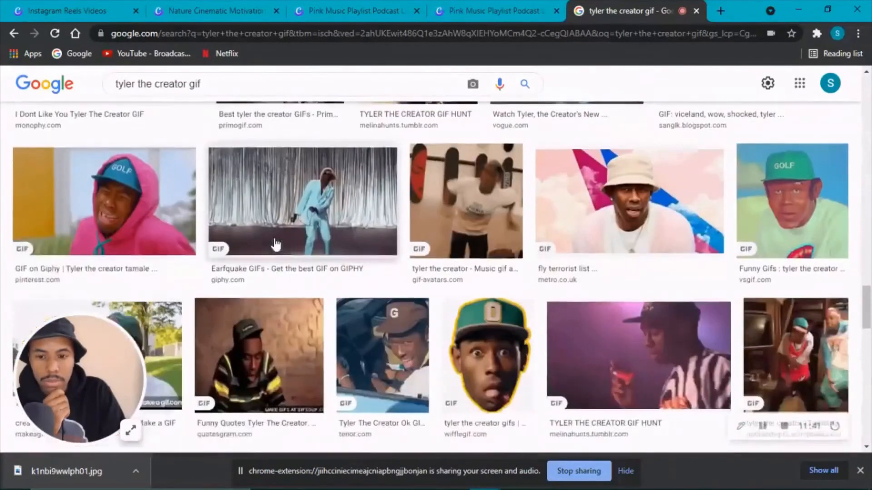
pyautogui.scroll(-14, 275, 244)
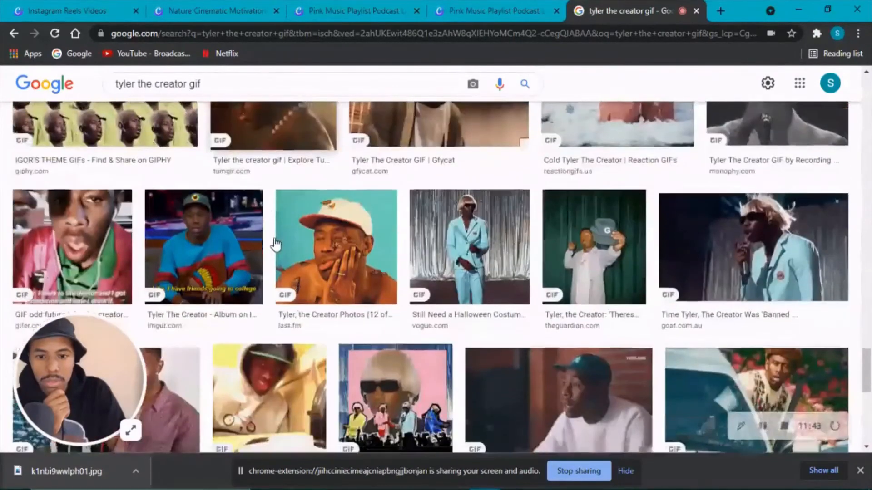
pyautogui.scroll(-3, 275, 244)
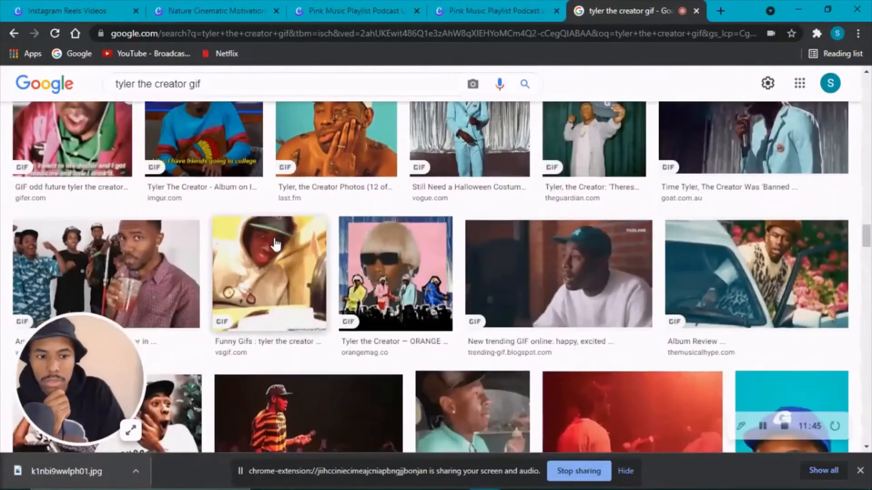
# Step: Open the CALL ME IF YOU GET LOST album review GIF and save it to Downloads as giphy (10)
pyautogui.click(724, 248)
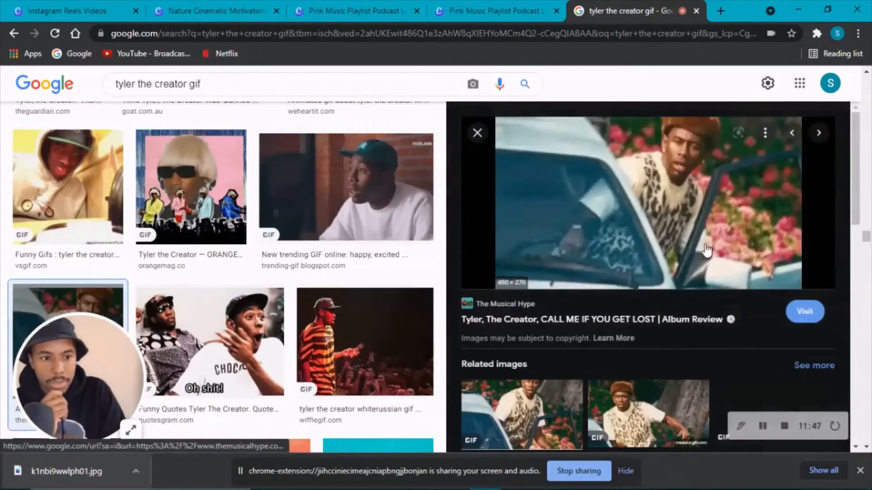
pyautogui.rightClick(630, 233)
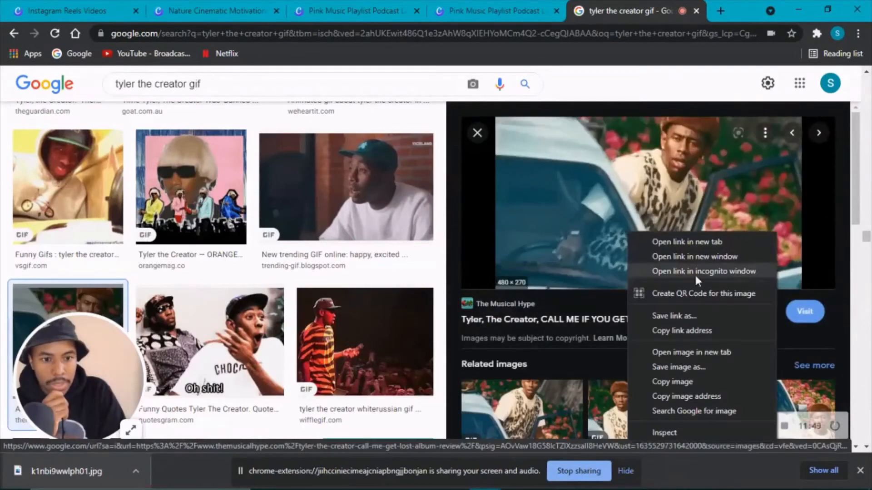
pyautogui.click(694, 367)
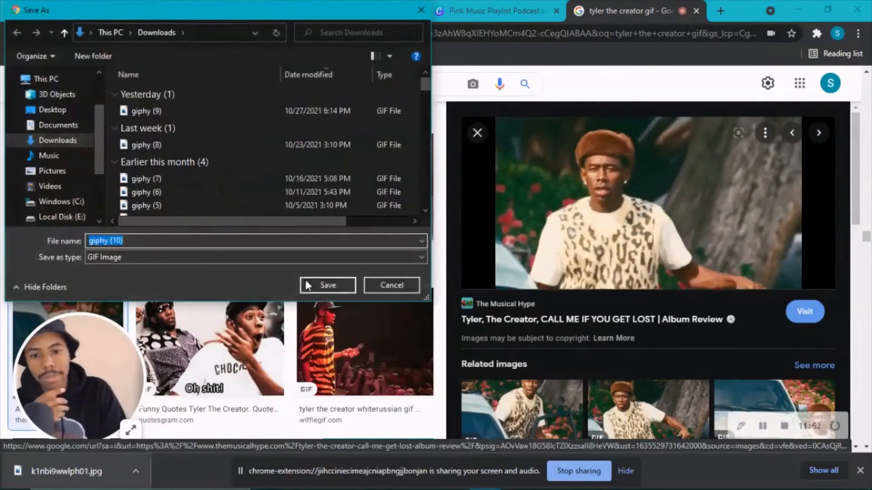
pyautogui.click(306, 280)
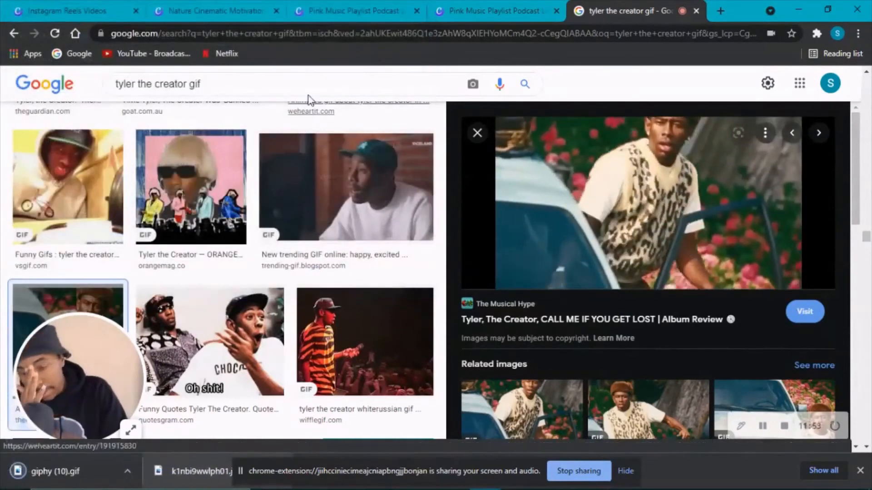
# Step: Close the TikTok-sized pink playlist design, switch to the nature video design, and upload giphy (10).gif to it
pyautogui.click(448, 9)
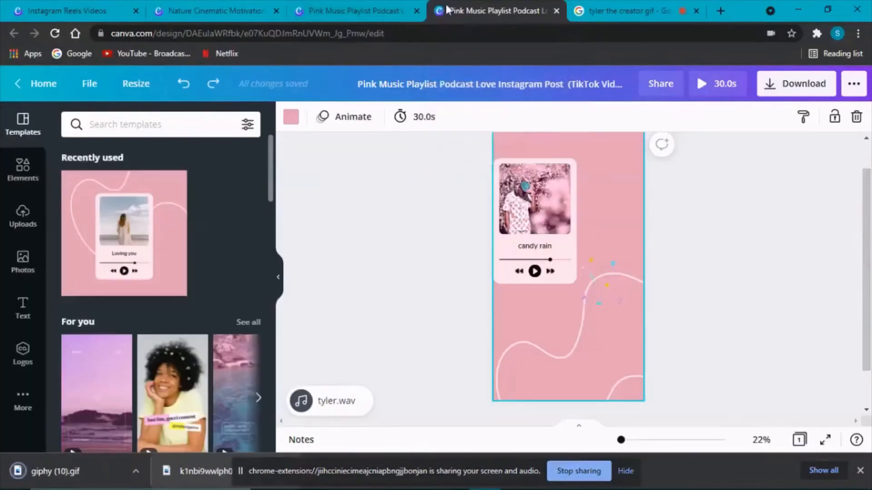
pyautogui.click(379, 6)
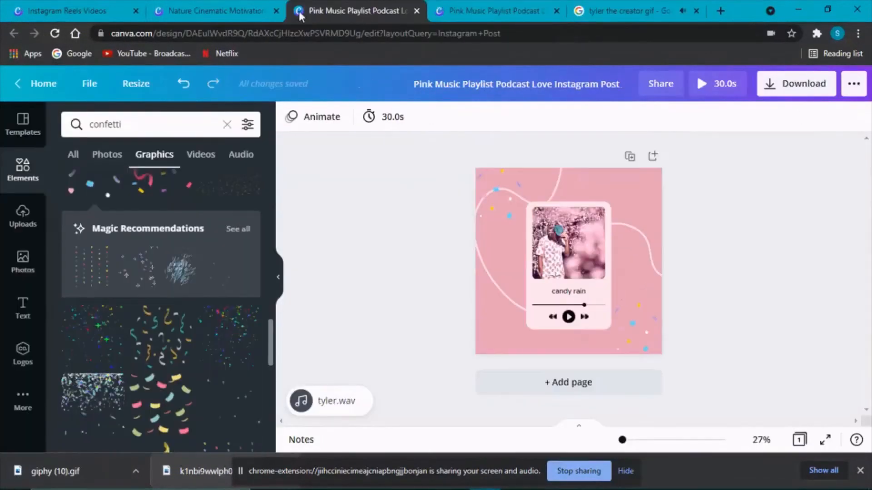
pyautogui.click(557, 10)
pyautogui.click(227, 10)
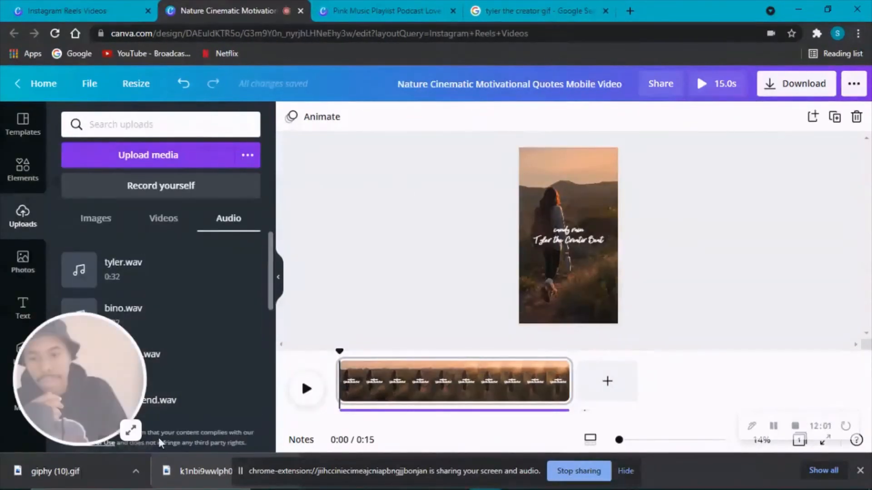
pyautogui.moveTo(104, 475); pyautogui.dragTo(192, 281)
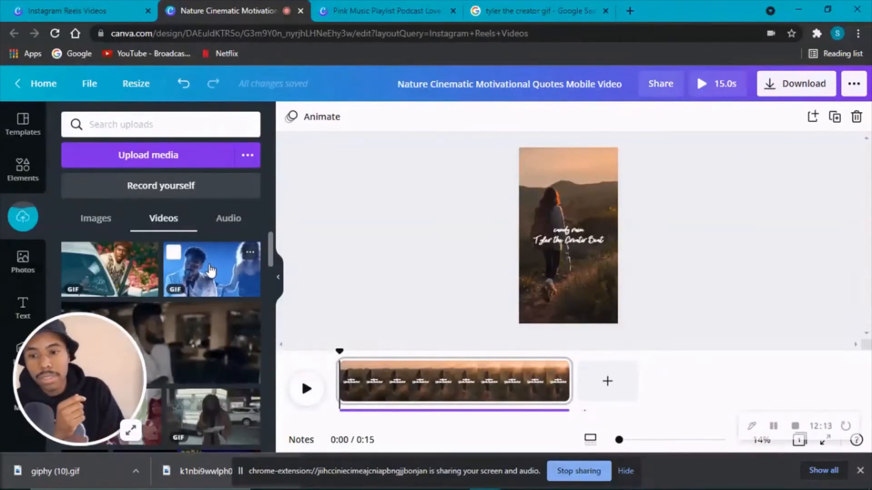
# Step: Replace the nature video's background with the uploaded Tyler GIF and extend the clip to 29.1 seconds
pyautogui.moveTo(113, 273); pyautogui.dragTo(526, 239)
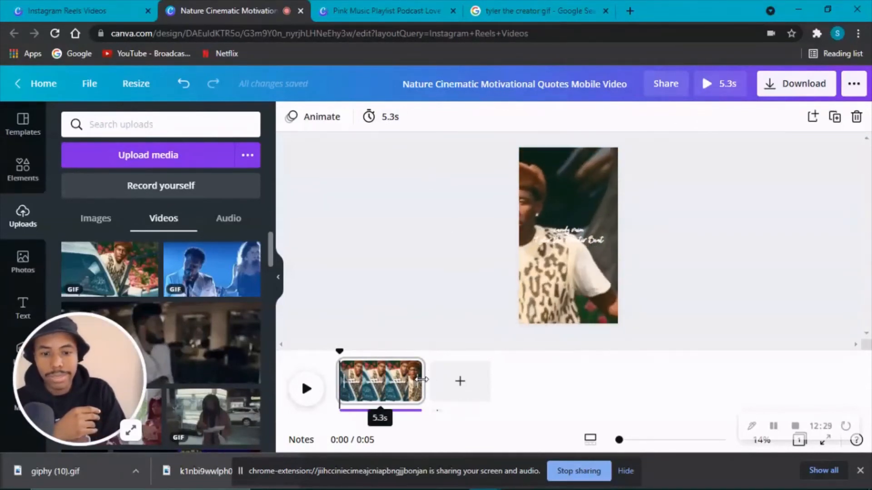
pyautogui.moveTo(424, 382); pyautogui.dragTo(745, 383)
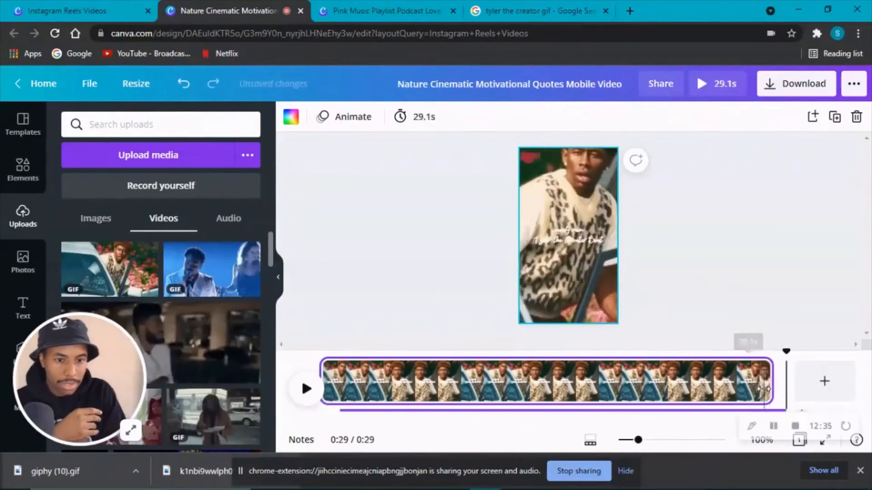
pyautogui.click(554, 246)
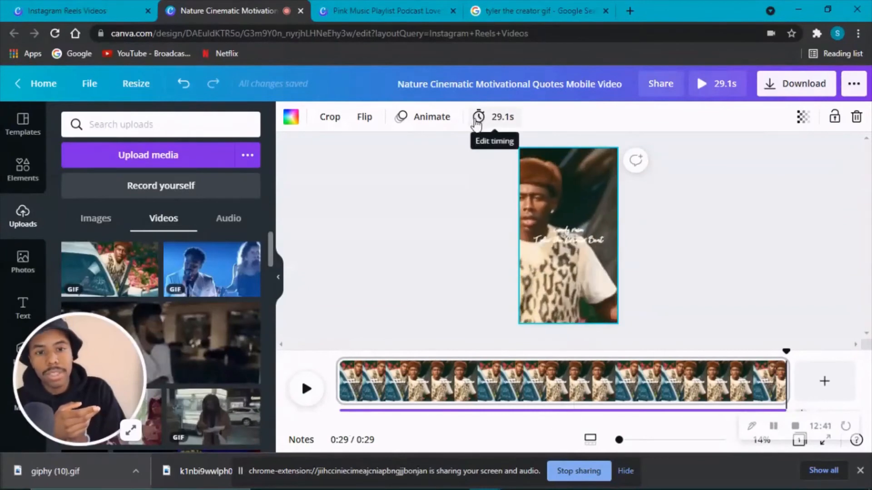
# Step: Preview the video with its new GIF background, pause playback, and close the preview
pyautogui.click(699, 85)
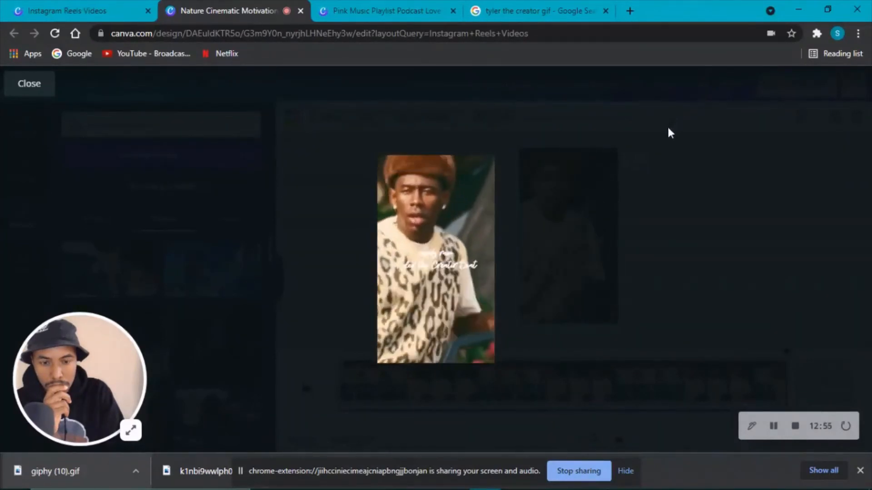
pyautogui.moveTo(382, 304)
pyautogui.click(424, 267)
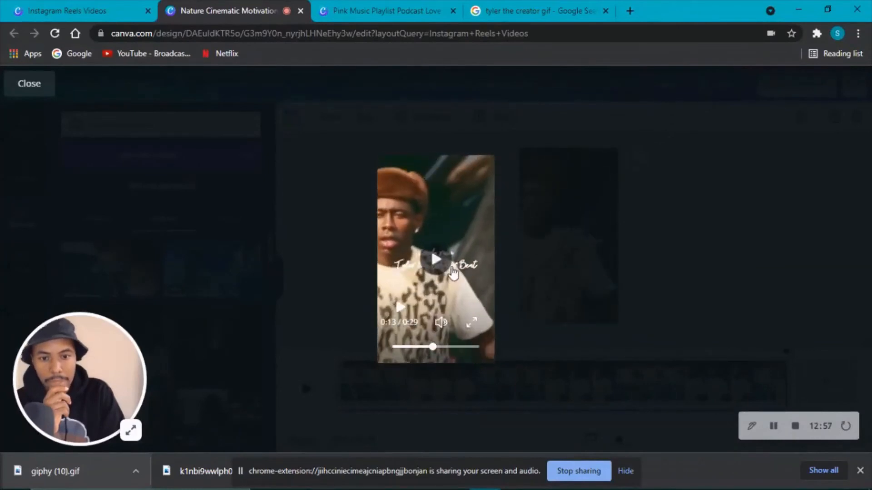
pyautogui.click(323, 359)
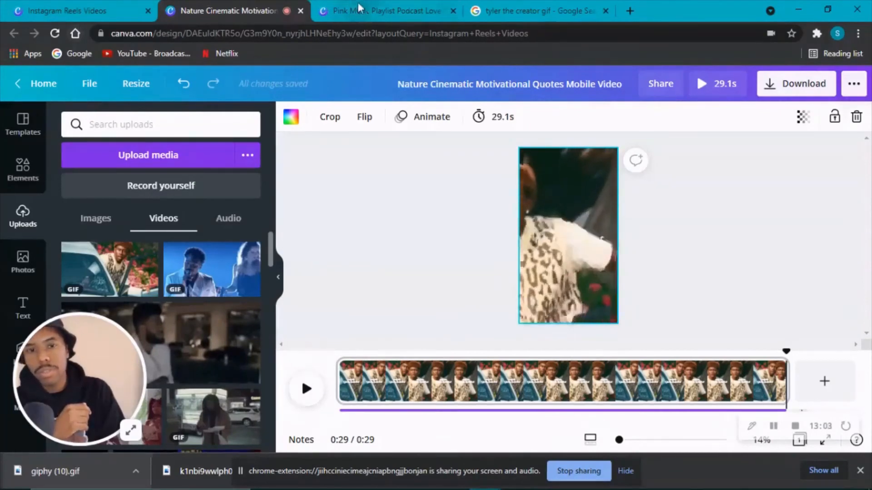
# Step: Switch to the Google image results page and go to giphy.com from there
pyautogui.hotkey('ctrl', 'Tab')
pyautogui.click(517, 5)
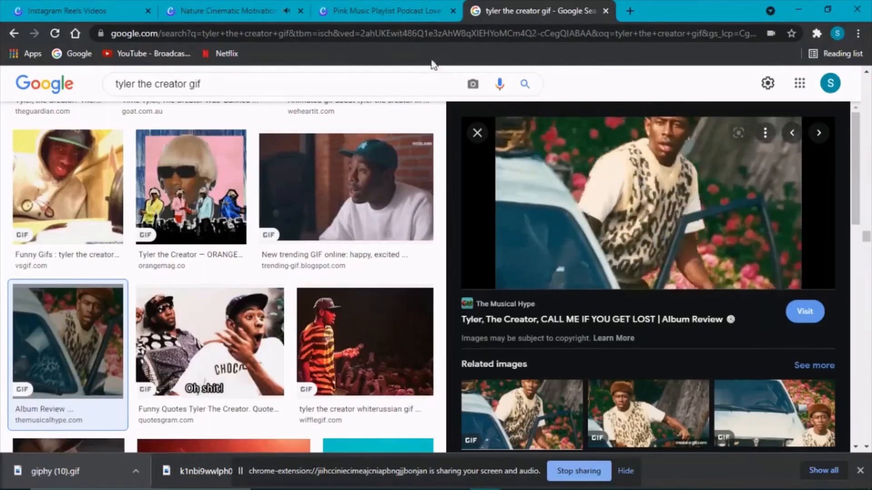
pyautogui.click(413, 37)
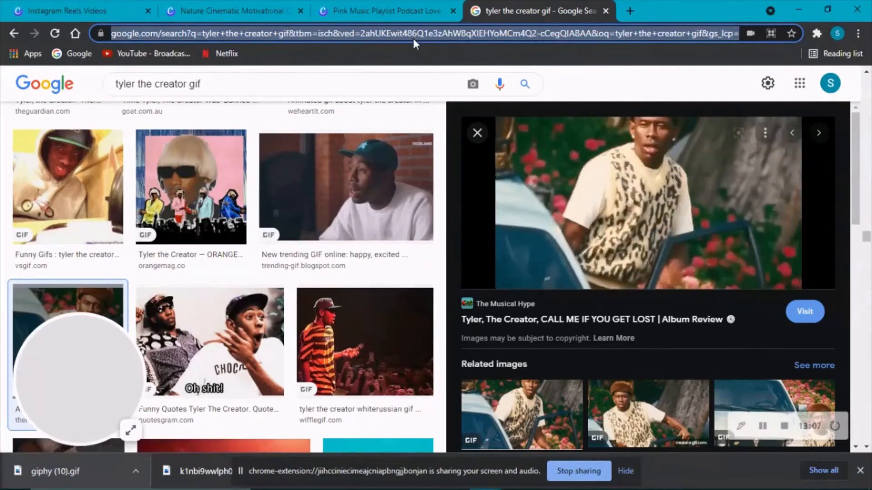
pyautogui.write('gih')
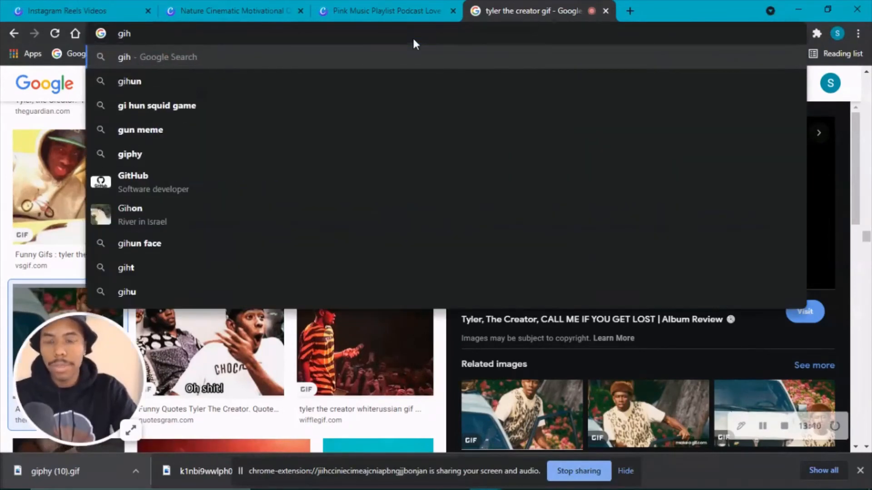
pyautogui.press('BackSpace')
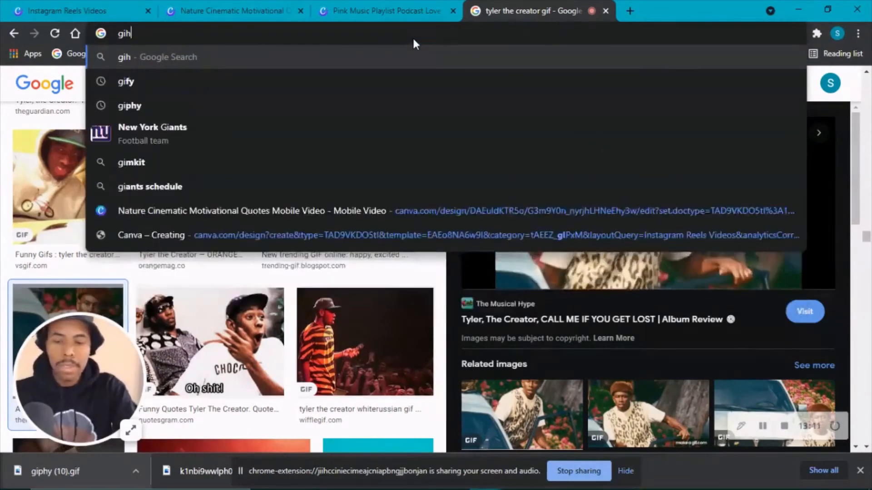
pyautogui.write('y .com')
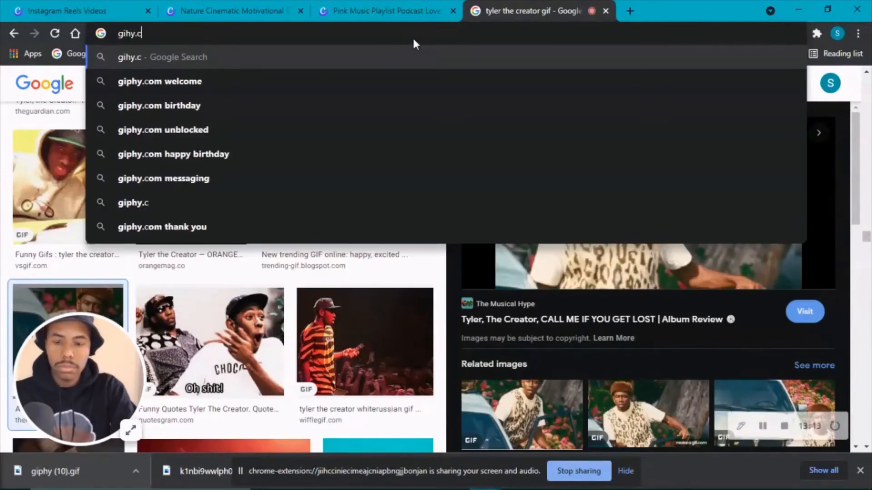
pyautogui.press('Down')
pyautogui.press('Down')
pyautogui.press('Return')
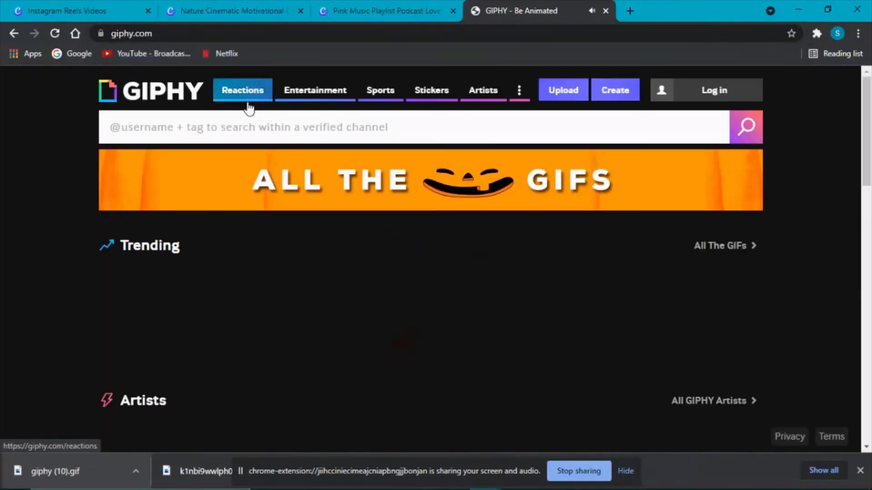
# Step: Search GIPHY for "pink aesthetic" GIFs
pyautogui.click(244, 118)
pyautogui.write('pink')
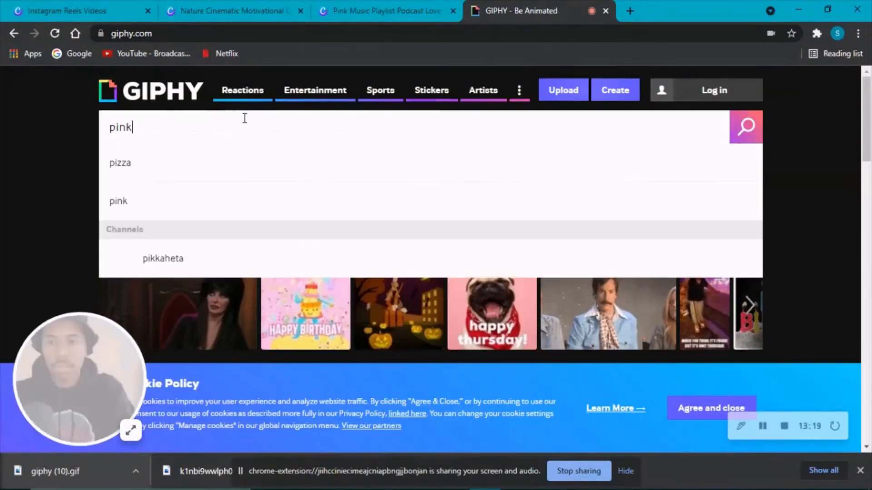
pyautogui.write(' ae')
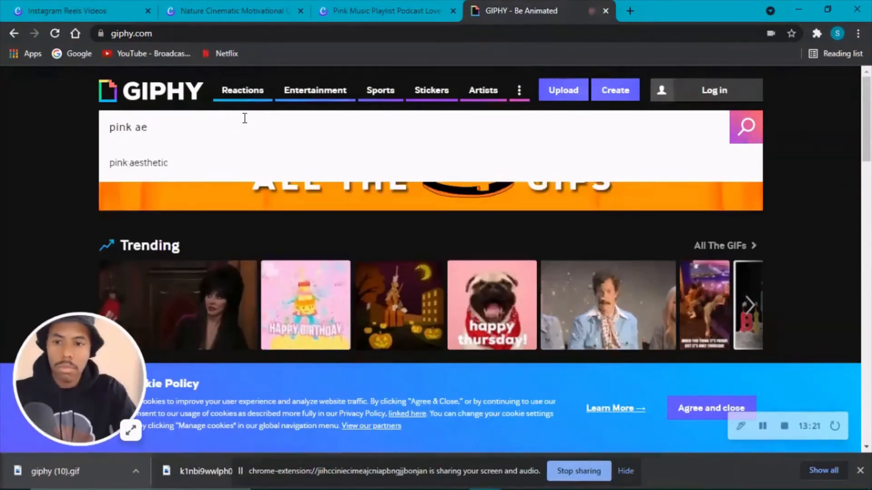
pyautogui.write('sthetic')
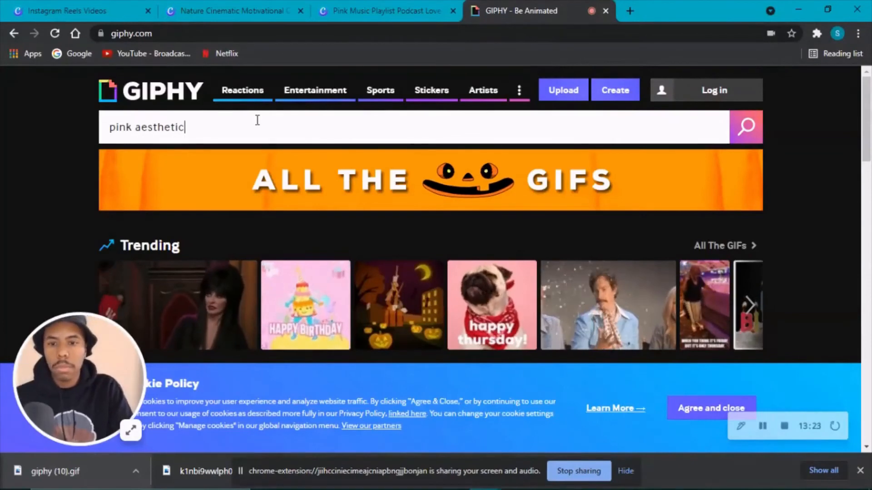
pyautogui.click(747, 129)
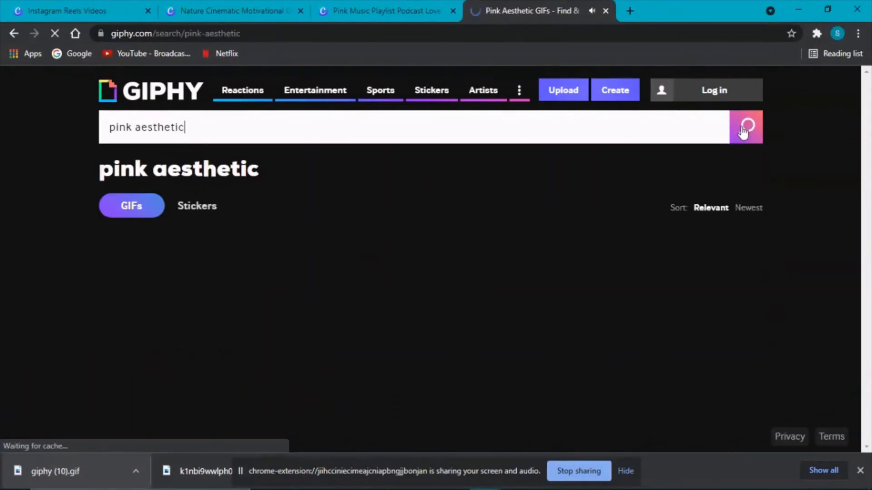
# Step: Browse the pink aesthetic results and open the GIF of a pink pencil writing on a pink background
pyautogui.scroll(-4, 332, 234)
pyautogui.scroll(-2, 334, 244)
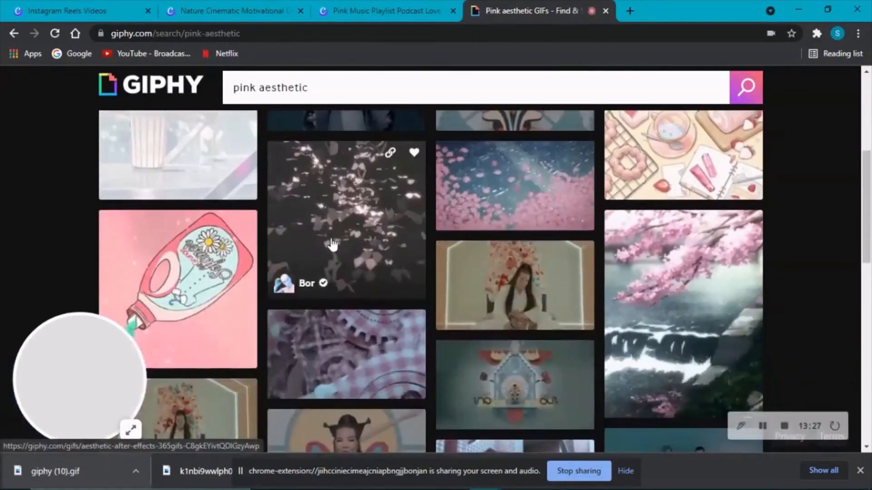
pyautogui.scroll(-3, 330, 245)
pyautogui.scroll(-3, 327, 239)
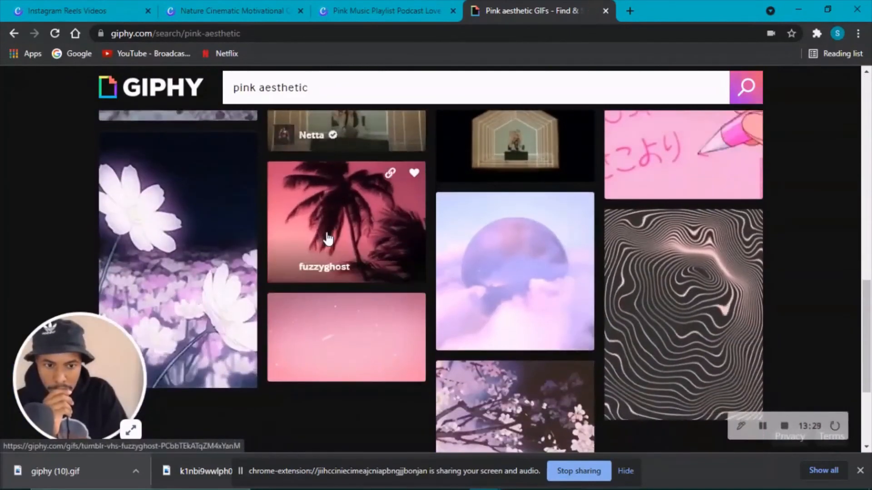
pyautogui.scroll(1, 641, 188)
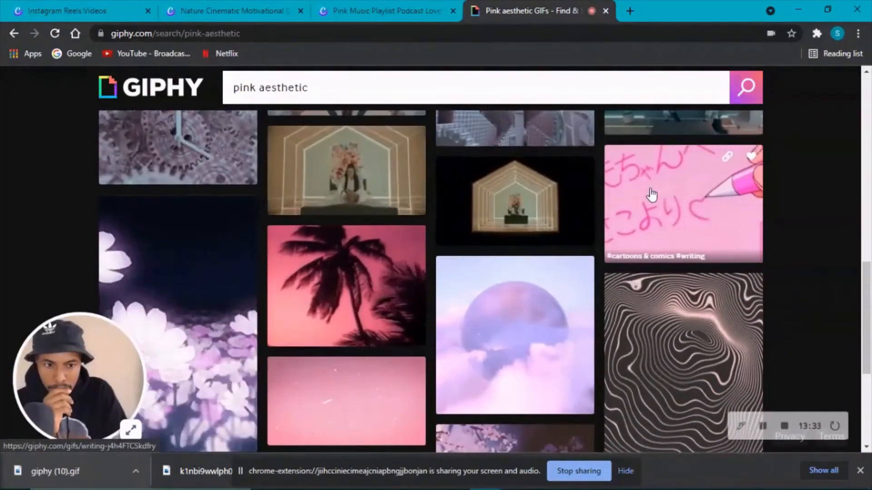
pyautogui.scroll(-5, 652, 194)
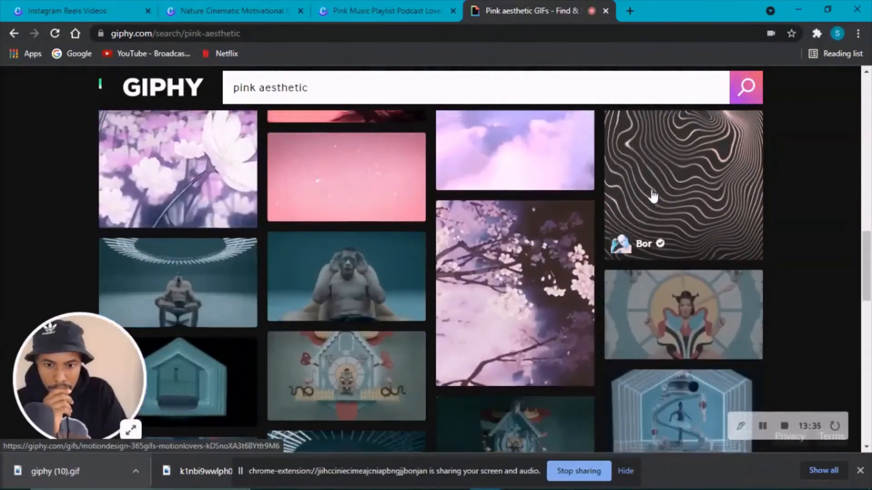
pyautogui.scroll(3, 653, 194)
pyautogui.click(654, 194)
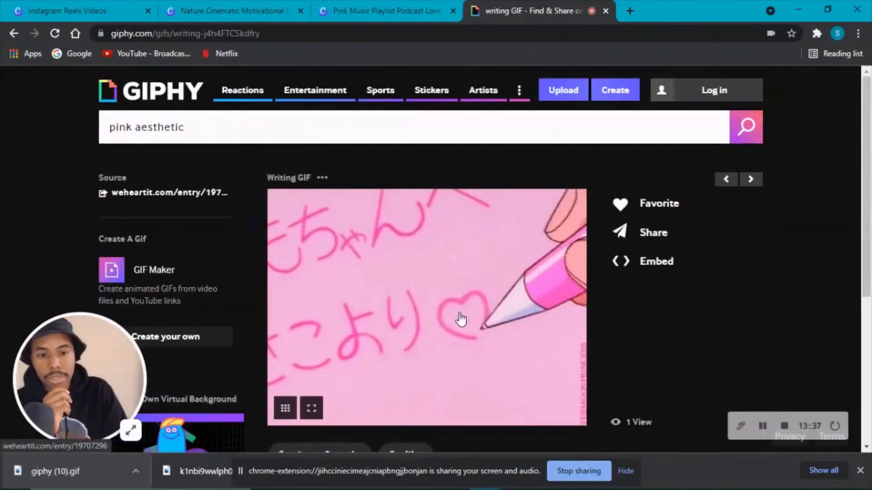
# Step: Save the pink writing GIF to the Downloads folder as giphy (11)
pyautogui.rightClick(459, 317)
pyautogui.click(520, 240)
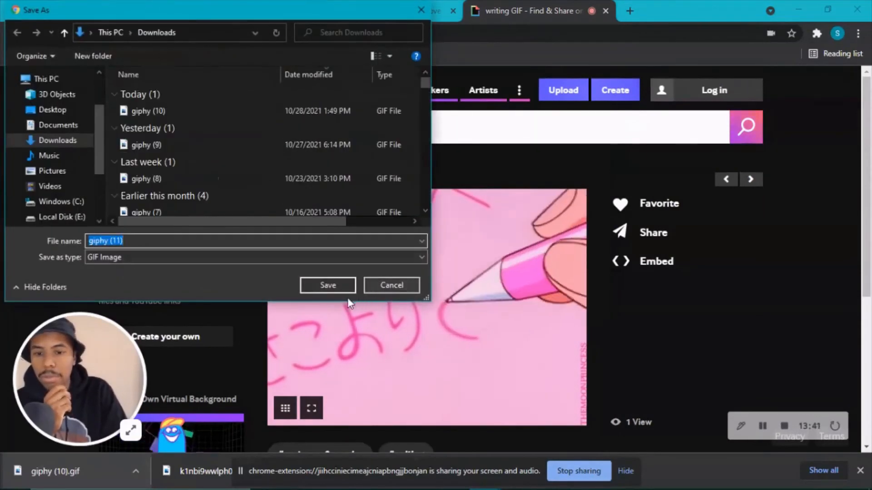
pyautogui.click(344, 289)
# Step: Switch to the nature video design in Canva and upload giphy (11).gif to it
pyautogui.click(223, 14)
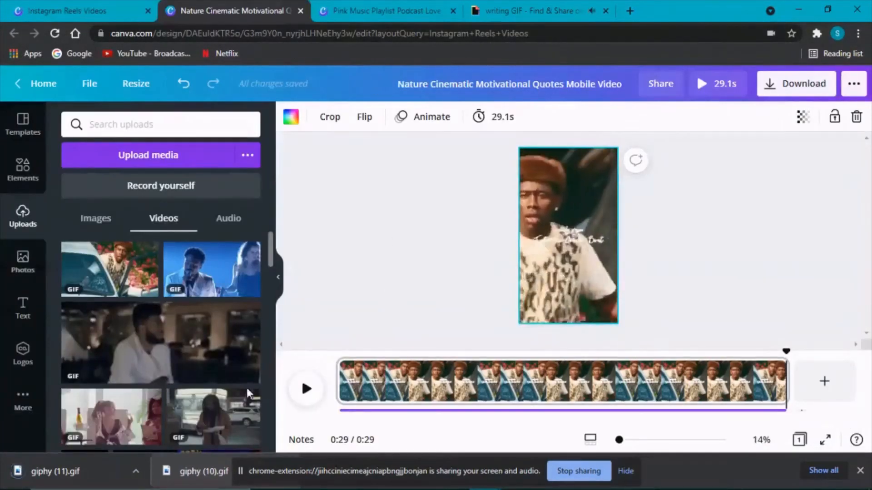
pyautogui.moveTo(96, 464); pyautogui.dragTo(184, 339)
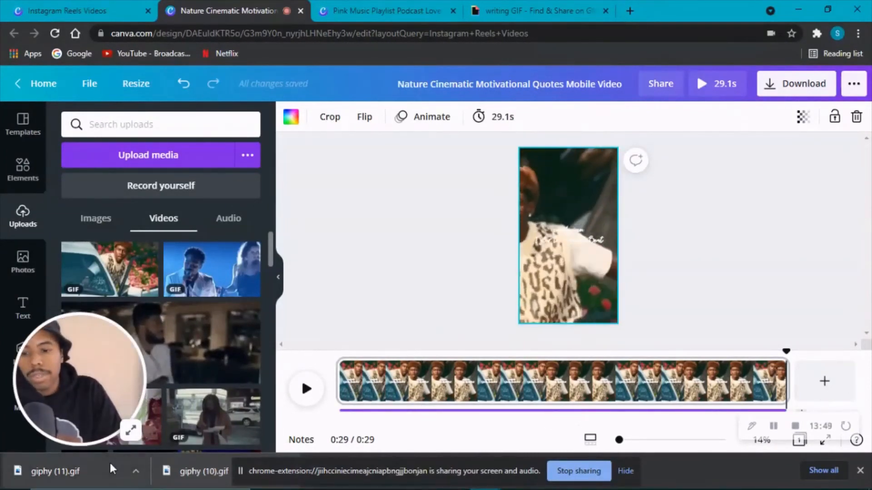
pyautogui.moveTo(109, 461); pyautogui.dragTo(222, 324)
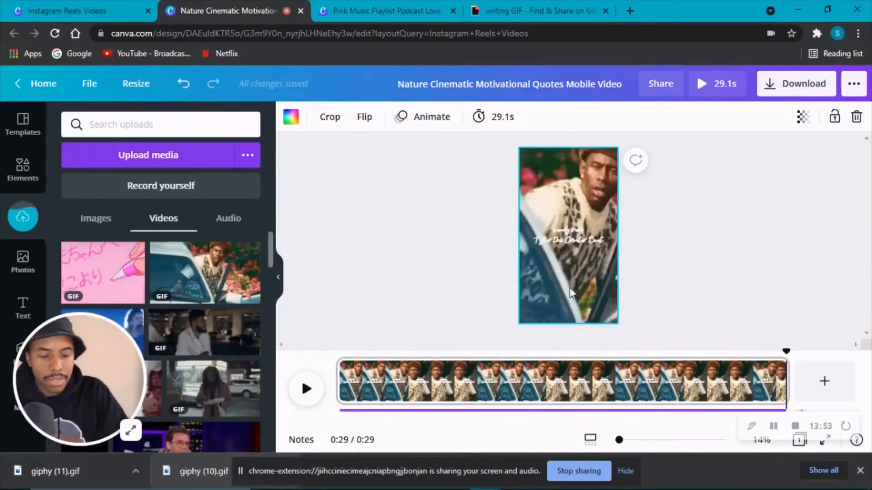
# Step: Replace the Tyler GIF background with the pink writing GIF and shift its crop to show more of the pencil
pyautogui.press('Delete')
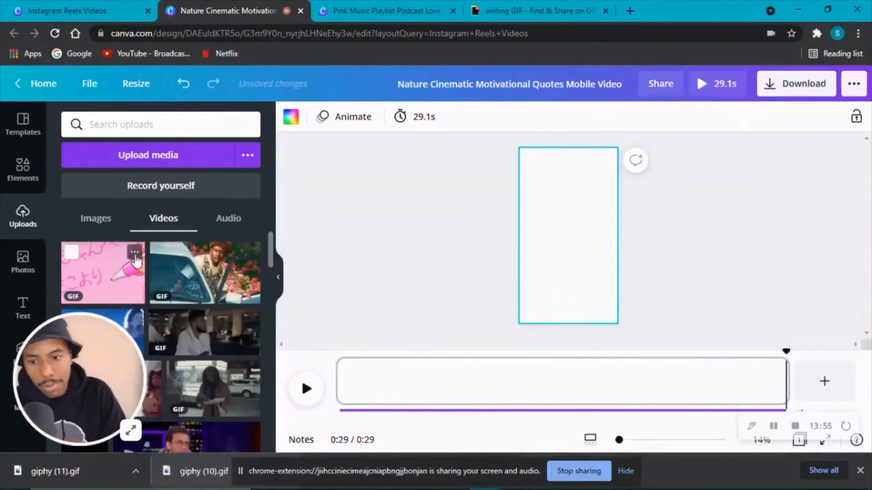
pyautogui.moveTo(102, 268); pyautogui.dragTo(524, 232)
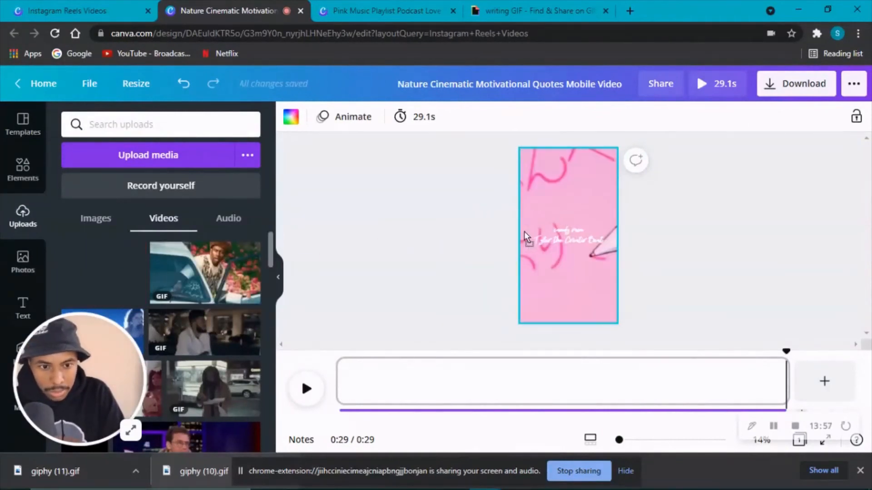
pyautogui.doubleClick(592, 277)
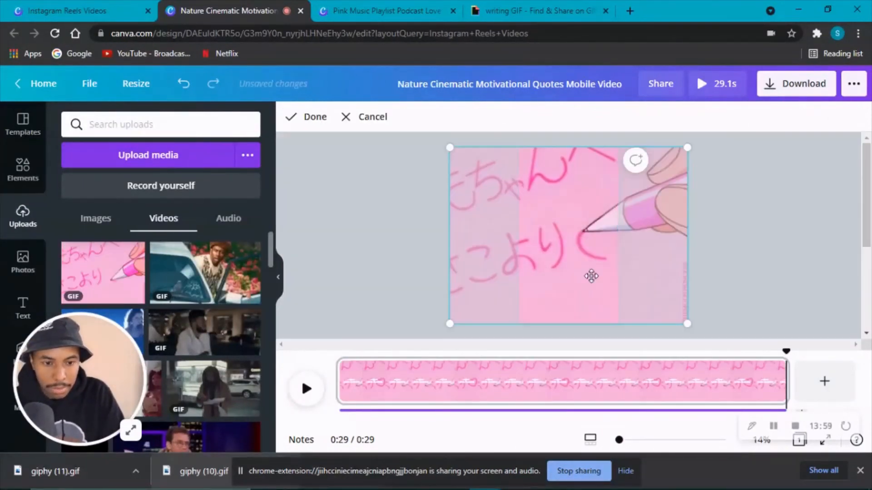
pyautogui.moveTo(592, 275); pyautogui.dragTo(563, 276)
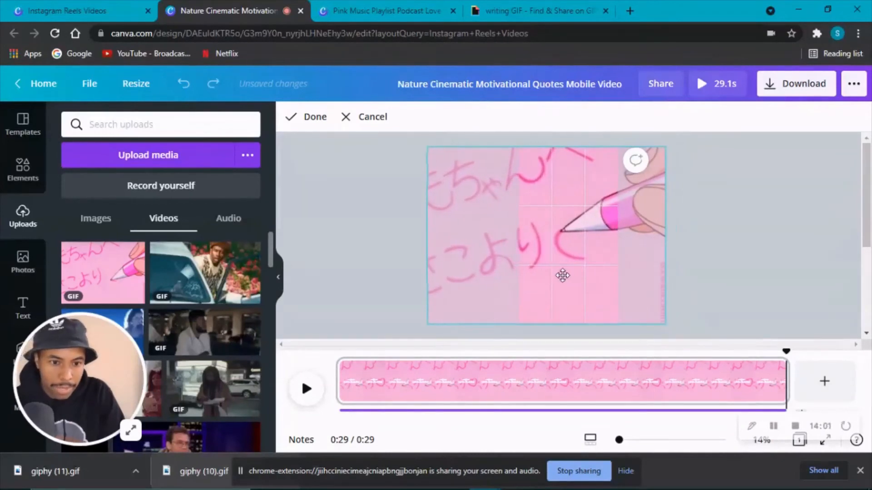
pyautogui.click(821, 209)
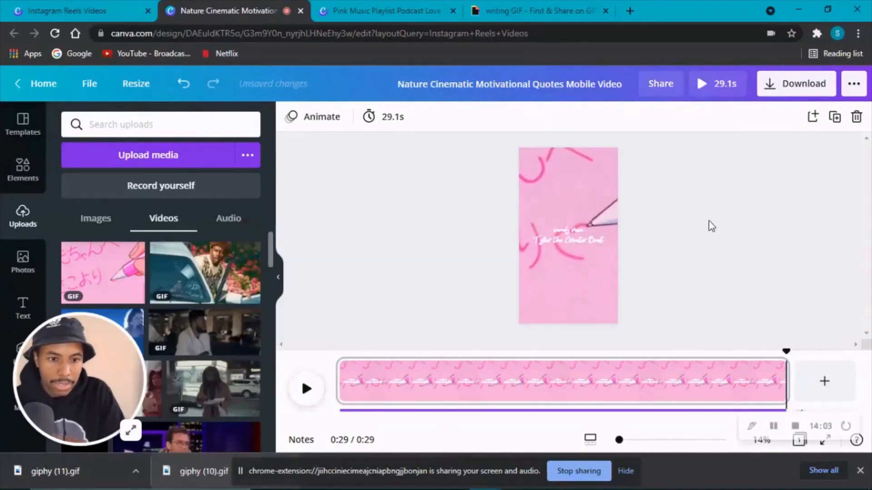
# Step: Move the title text up above the drawn heart, enlarge it to font size 84, and centre it horizontally
pyautogui.click(566, 235)
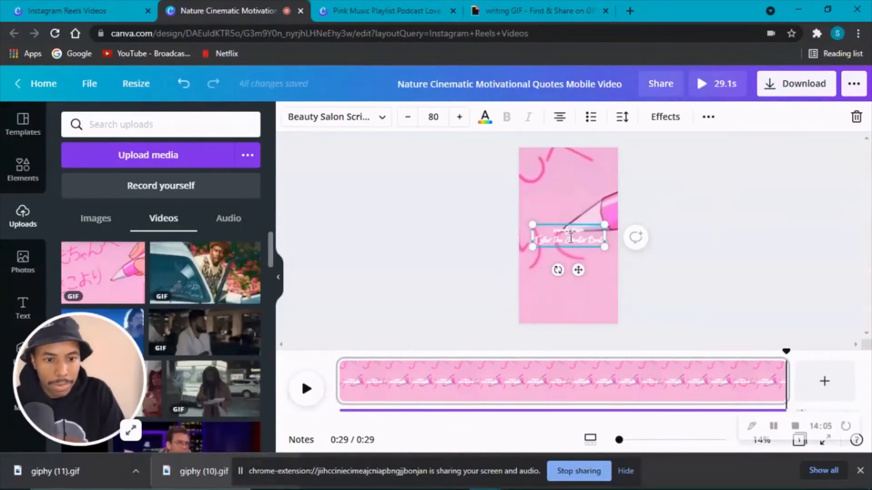
pyautogui.moveTo(576, 267); pyautogui.dragTo(576, 221)
pyautogui.moveTo(530, 202)
pyautogui.mouseDown()
pyautogui.moveTo(522, 206)
pyautogui.moveTo(528, 202)
pyautogui.mouseUp()
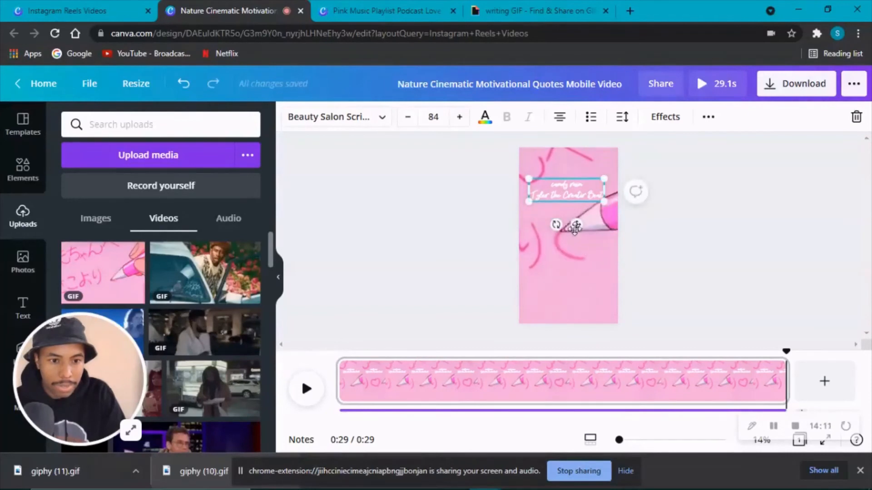
pyautogui.moveTo(578, 228); pyautogui.dragTo(576, 228)
pyautogui.click(720, 235)
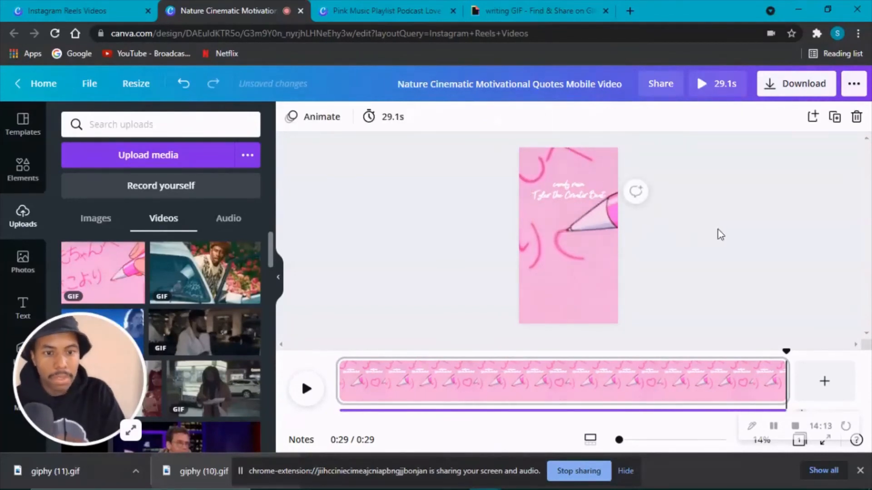
# Step: Preview the video with the pink writing background and close the preview
pyautogui.click(703, 91)
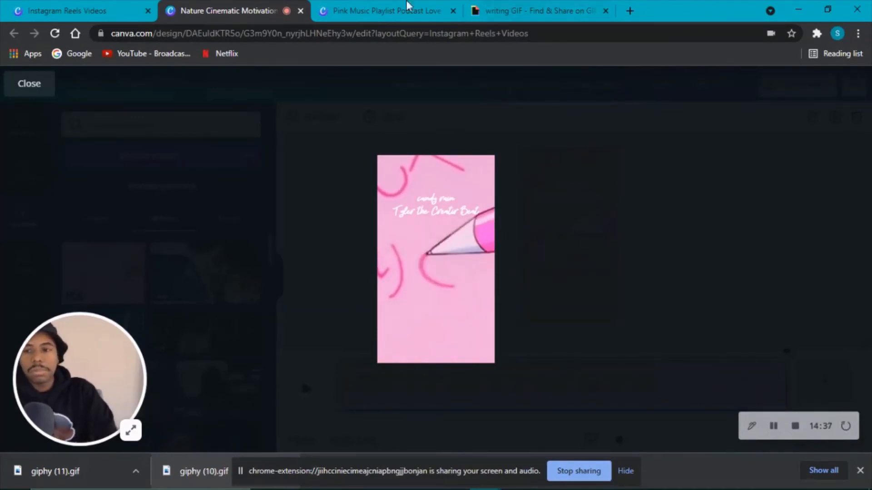
pyautogui.click(24, 84)
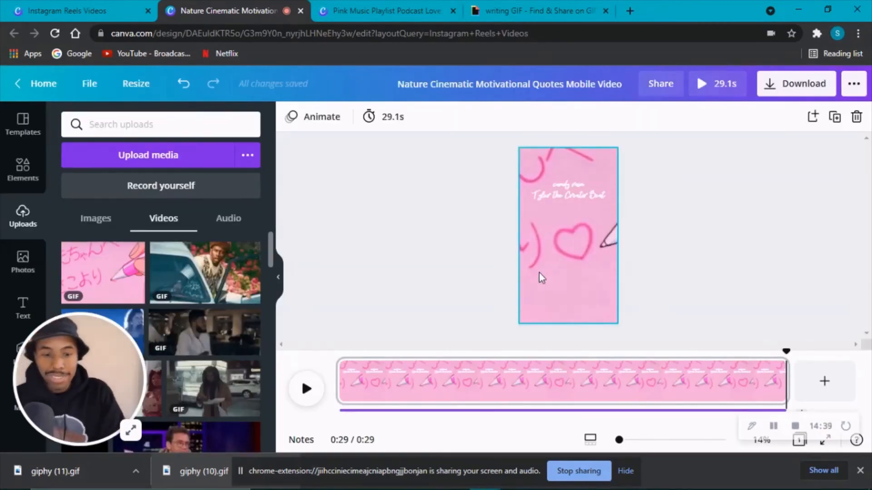
pyautogui.click(130, 430)
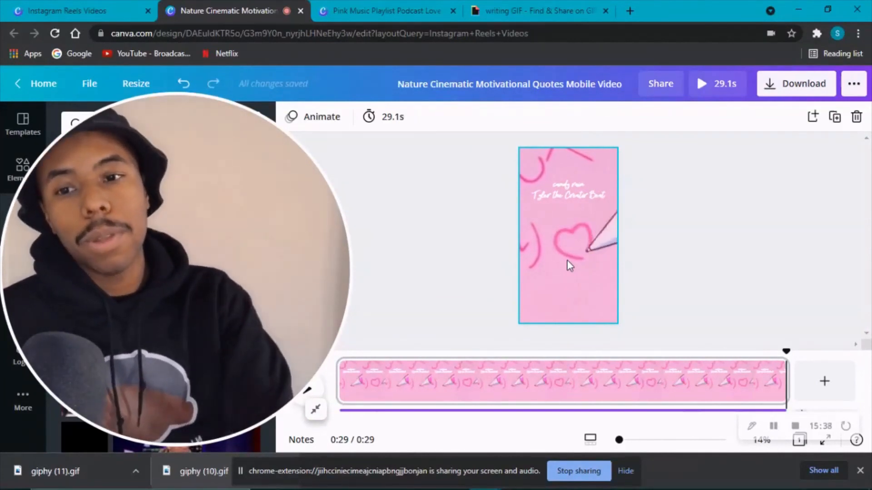
pyautogui.click(317, 411)
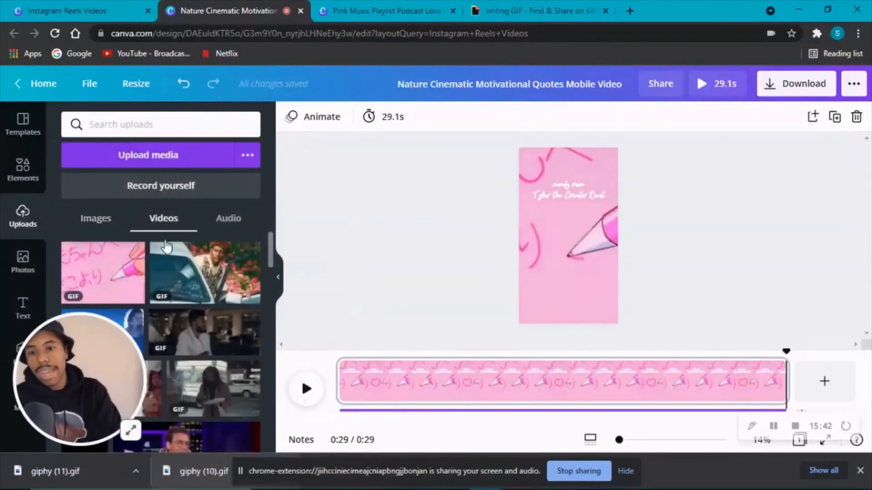
# Step: Look through the uploaded videos and show the uploaded audio files
pyautogui.scroll(-10, 225, 336)
pyautogui.scroll(10, 225, 336)
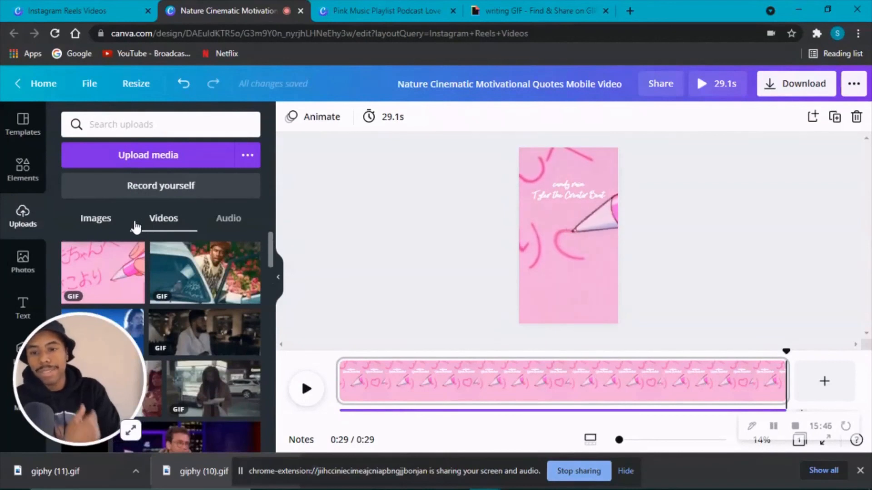
pyautogui.click(217, 227)
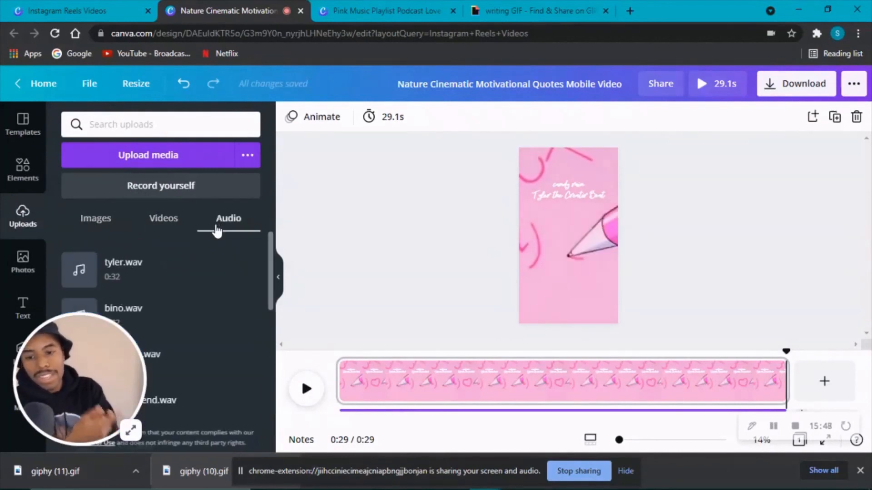